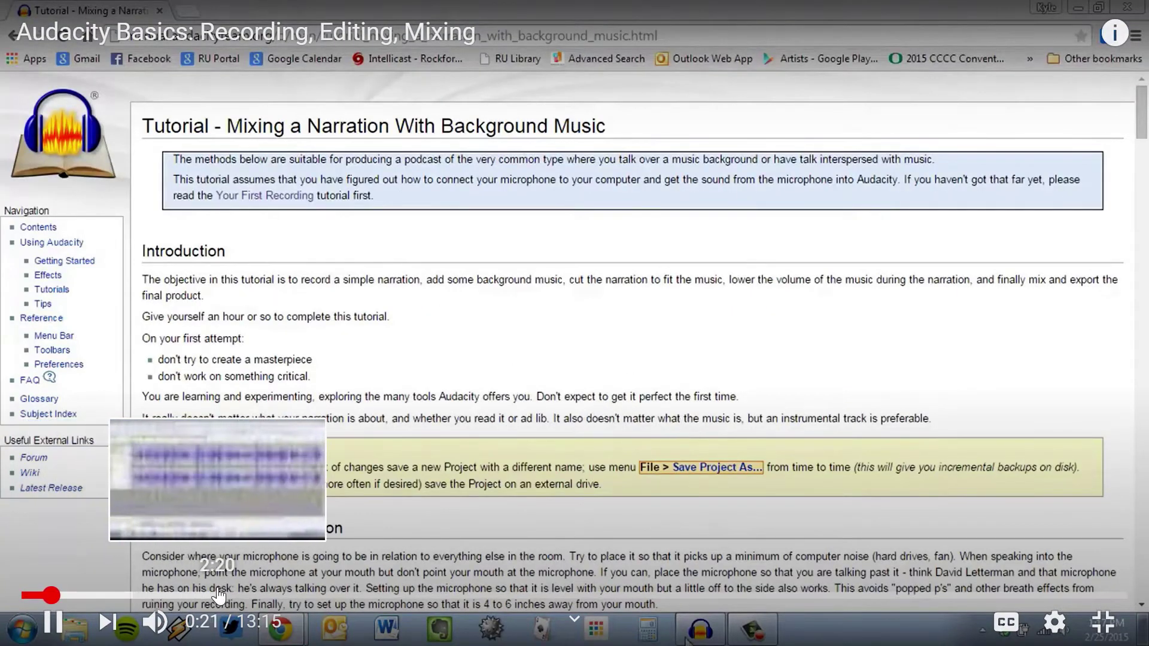
Skim the video "Audacity Basics: Recording, Editing, Mixing" by jumping ahead to several later points
click(160, 596)
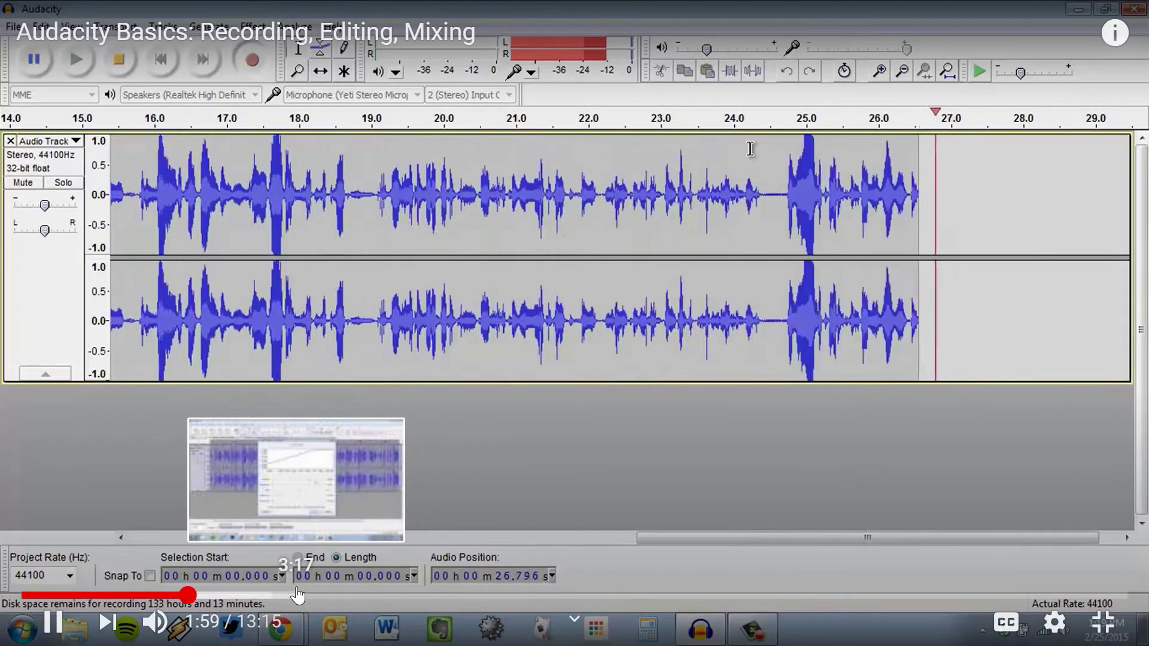
click(295, 595)
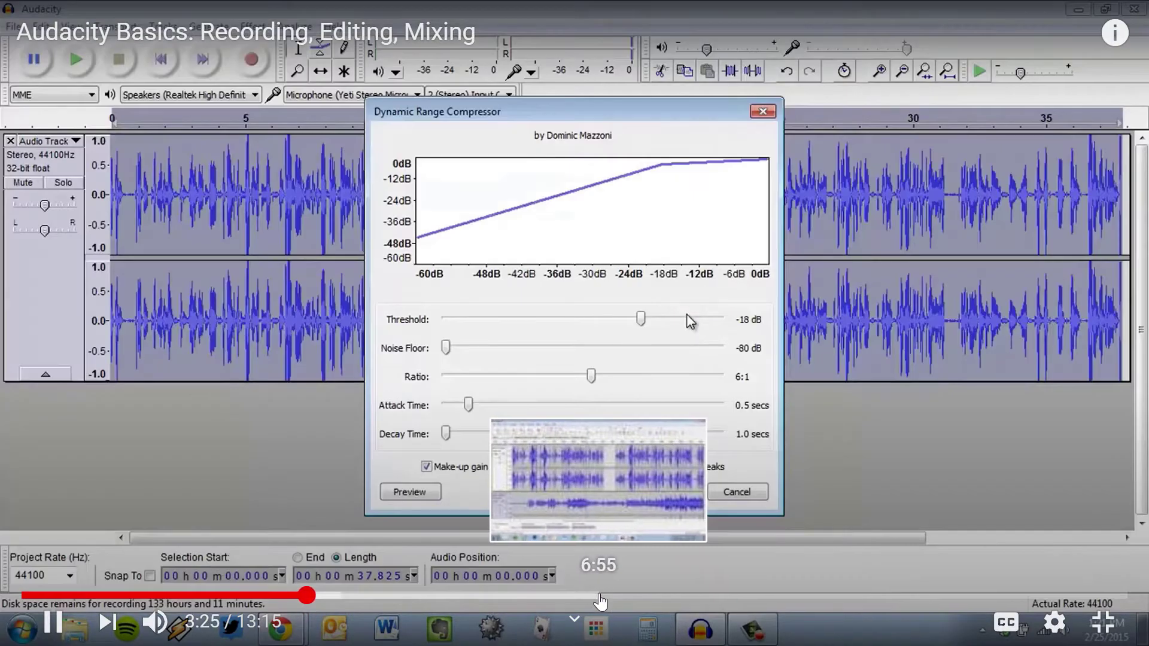
click(599, 597)
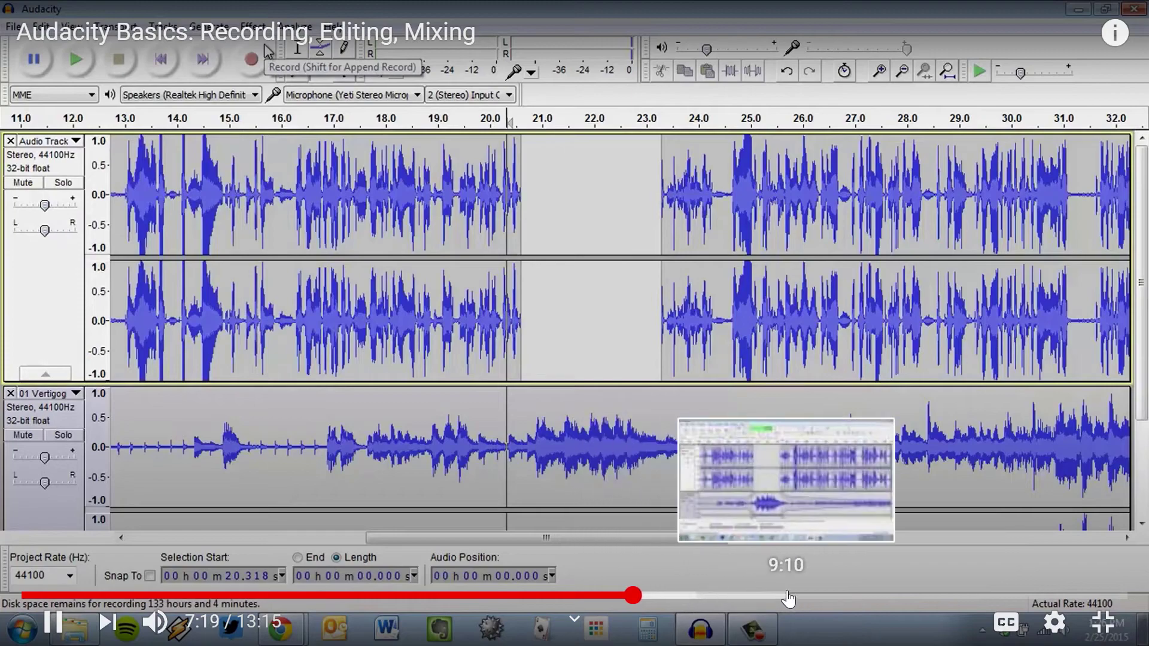
click(742, 596)
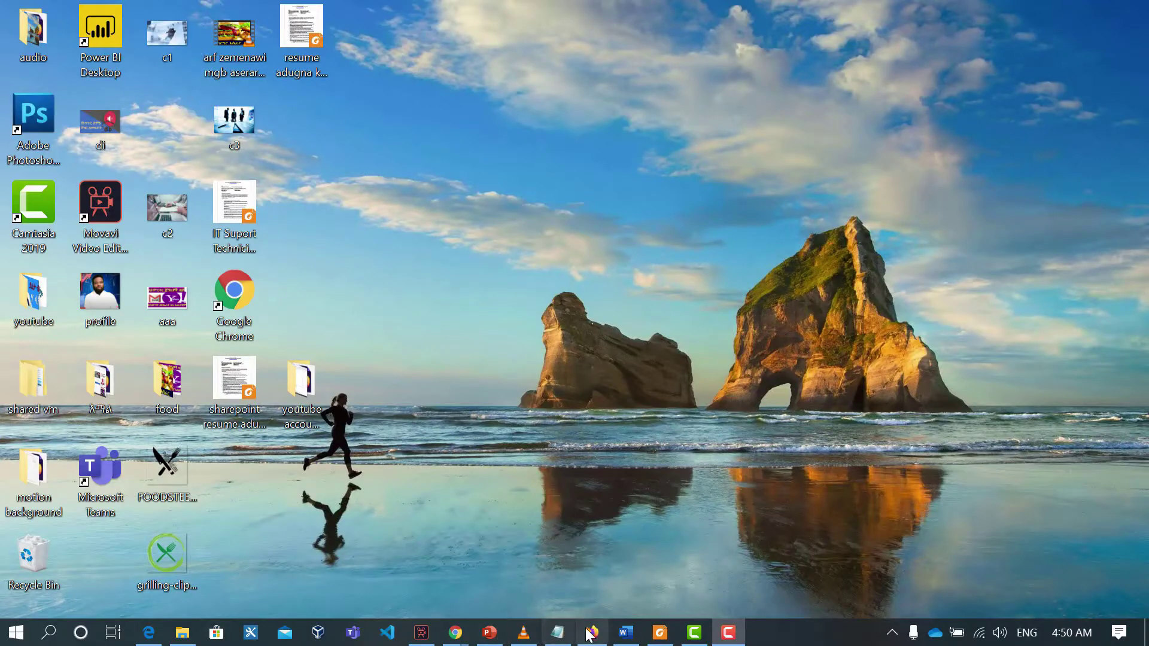
Switch to Firefox and search Google for "audacity download" using the suggested query
click(593, 633)
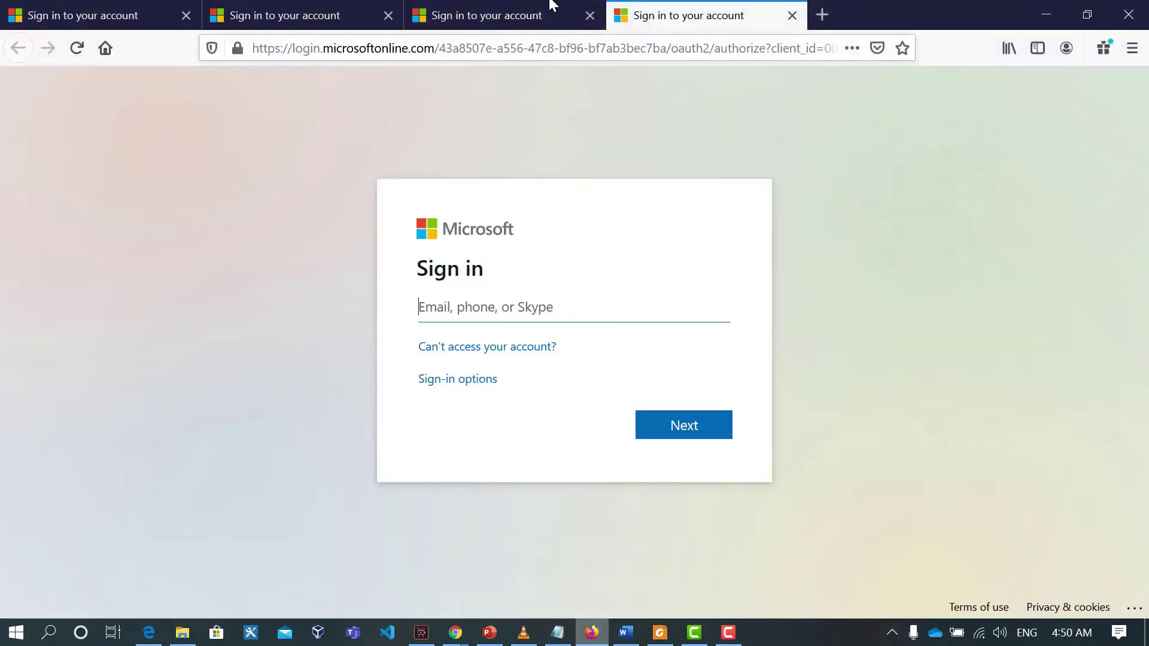
click(479, 37)
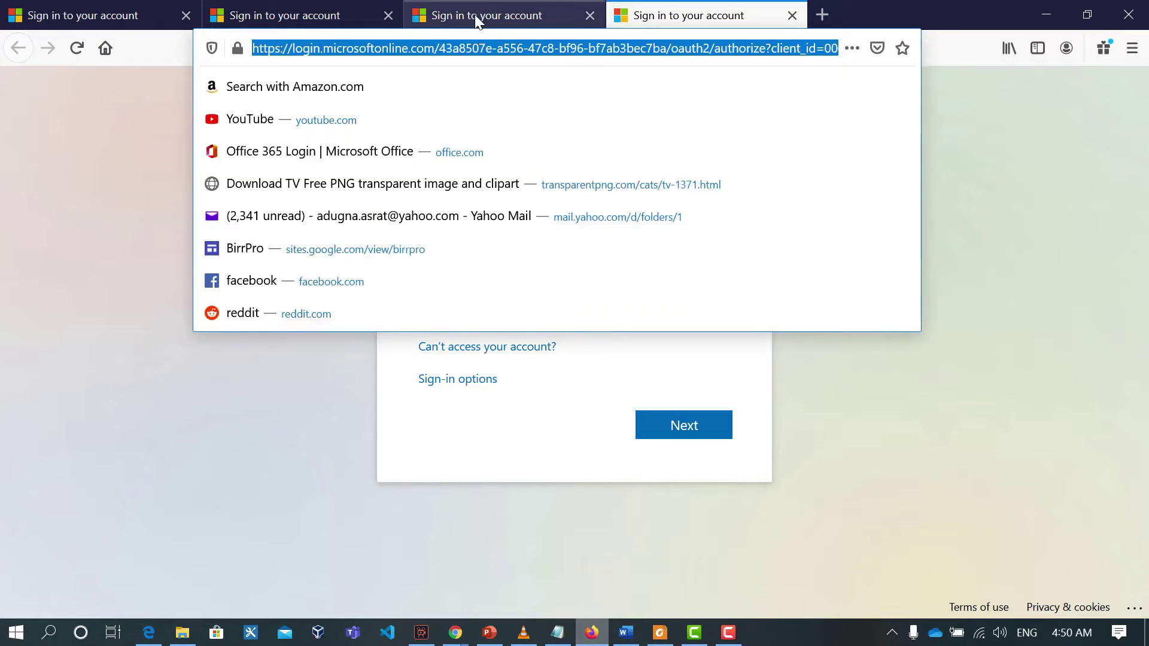
text(audio)
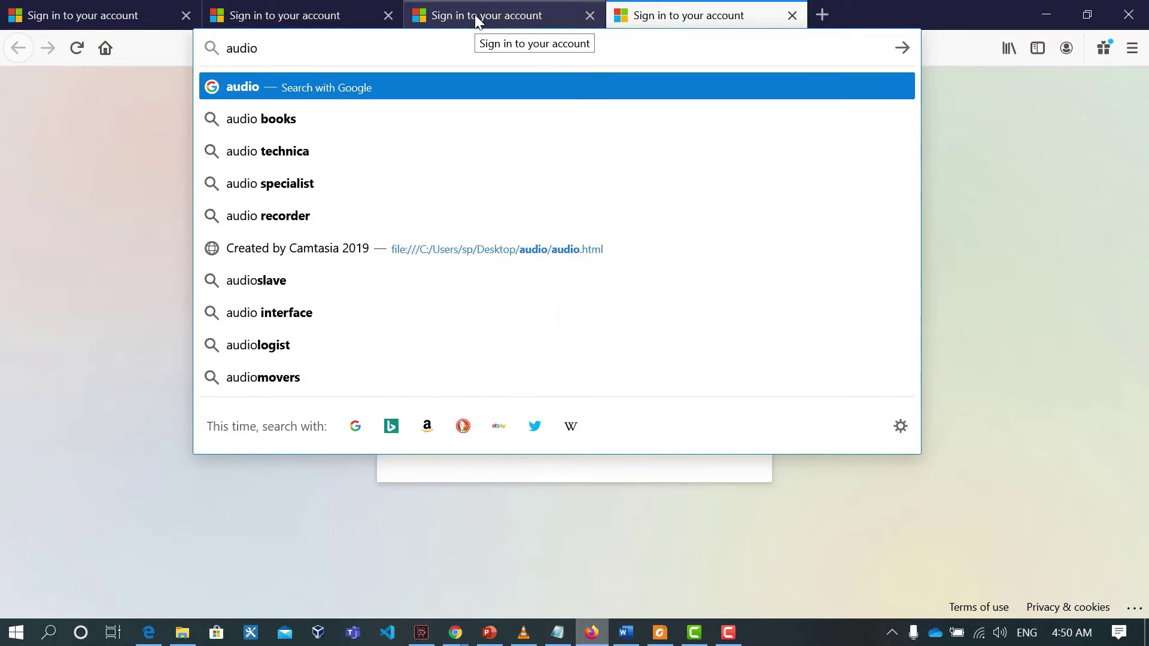
text(city)
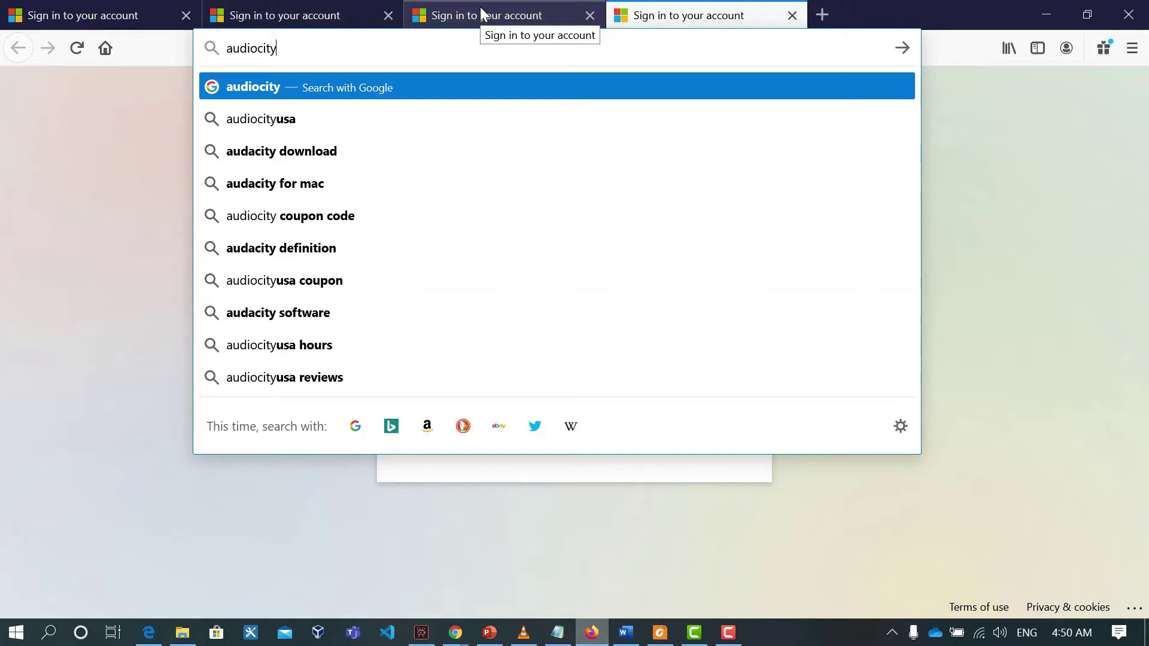
key(Down)
key(Down)
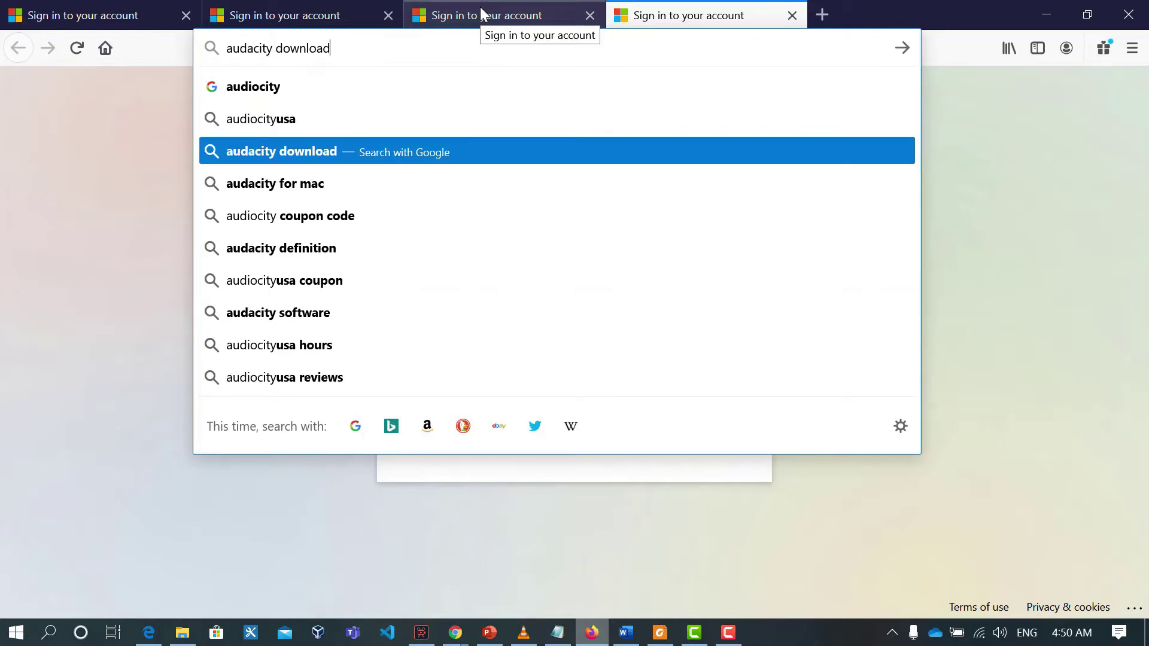
key(Return)
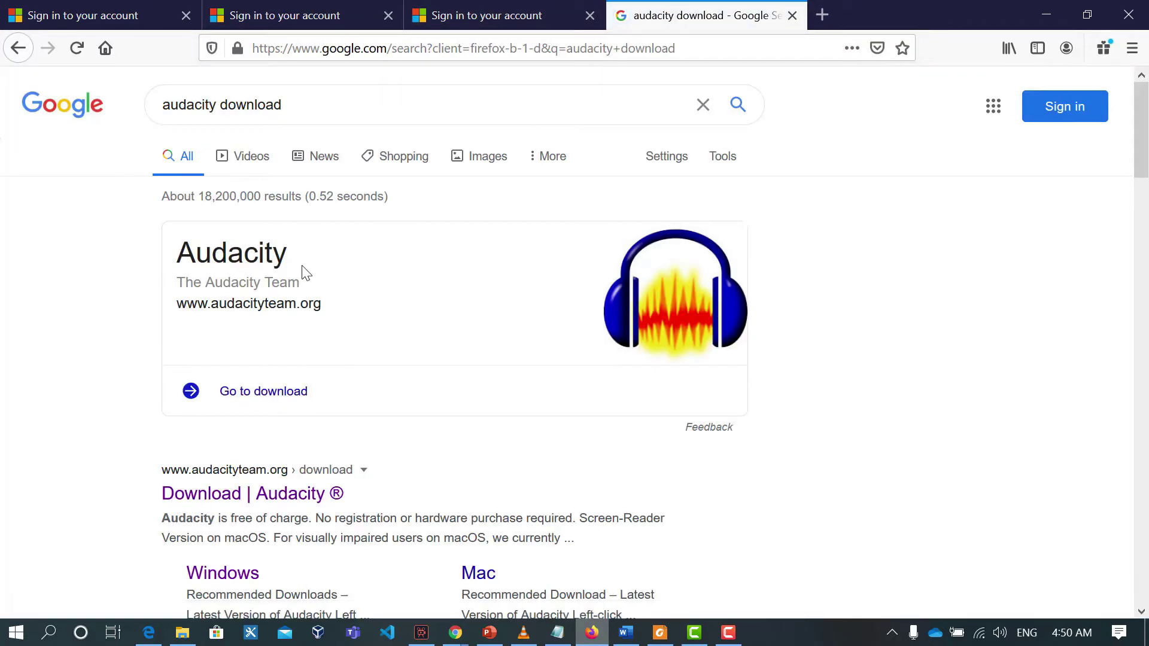
Open the official audacityteam.org "Download | Audacity" page from the search results
scroll(305, 272, down, 8)
scroll(302, 272, up, 5)
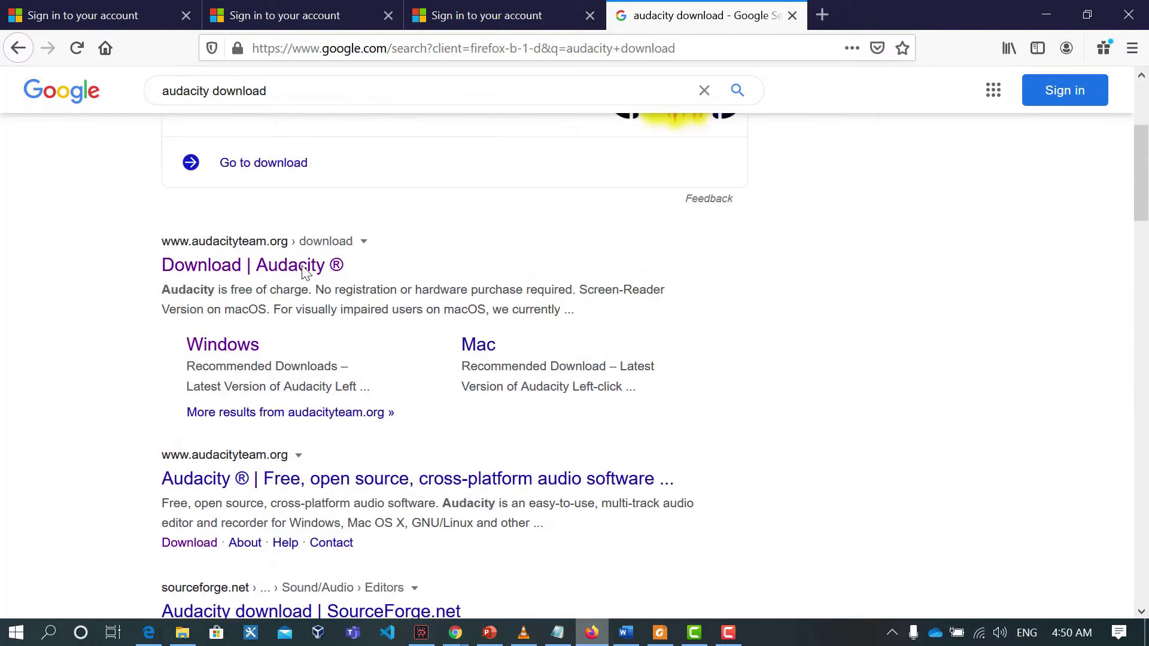
click(231, 268)
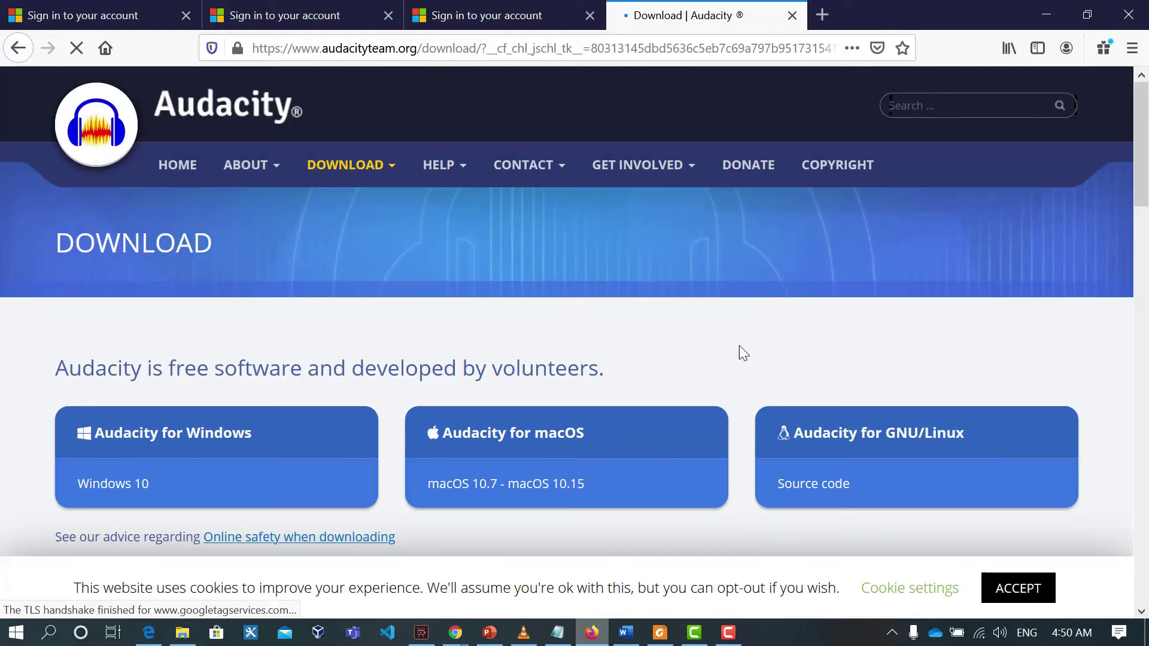
Go to the Audacity for Windows download page and follow the Audacity 2.4.1 installer link to FossHub
scroll(720, 322, down, 2)
scroll(720, 323, up, 2)
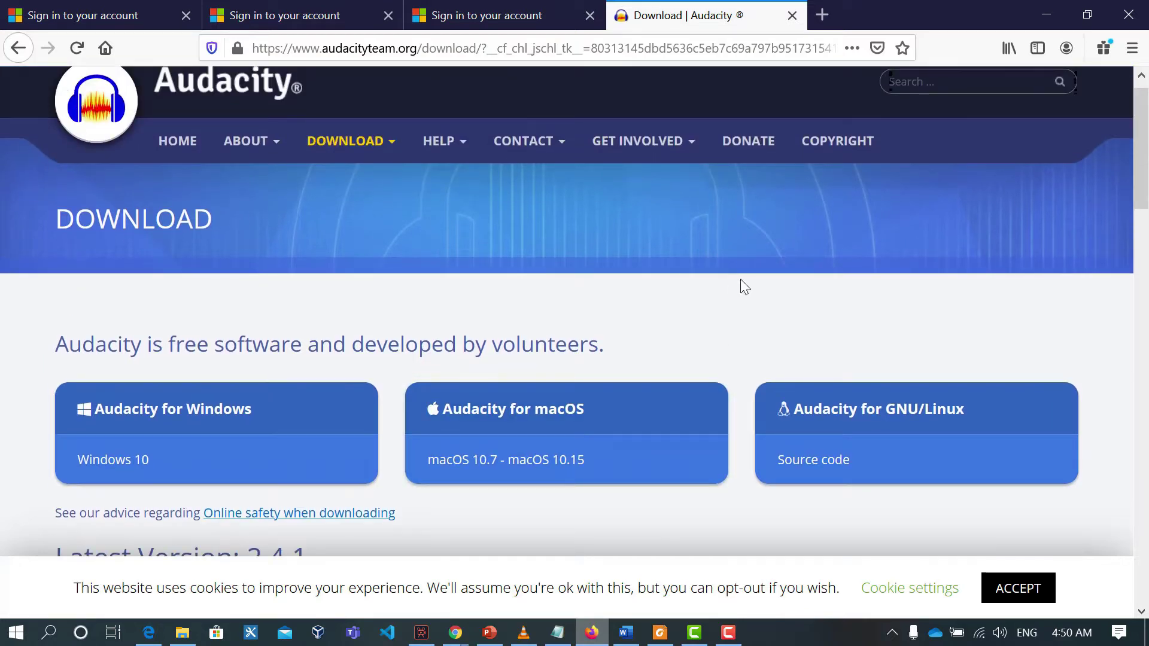
scroll(745, 287, up, 1)
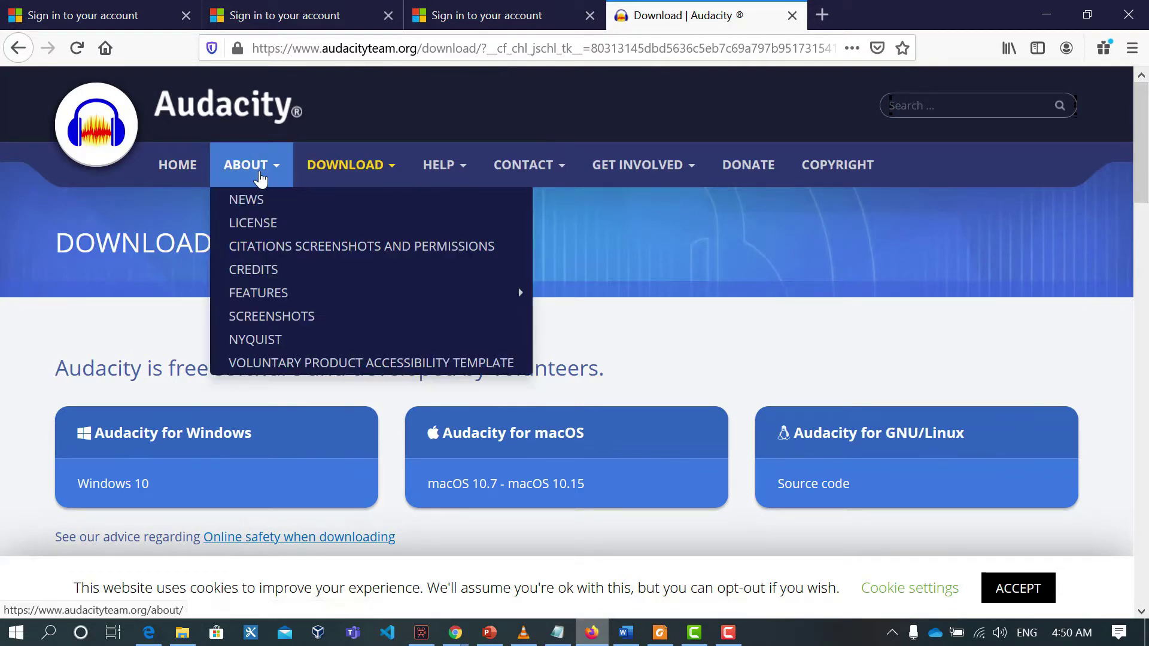
mouse_move(350, 190)
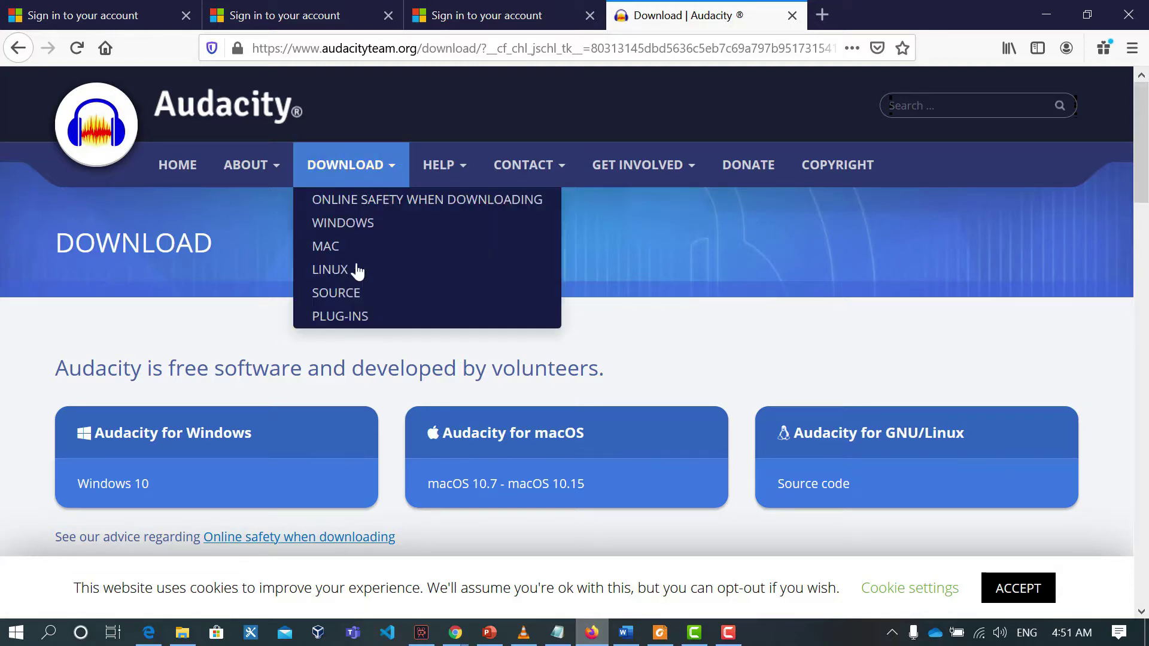
scroll(192, 470, down, 3)
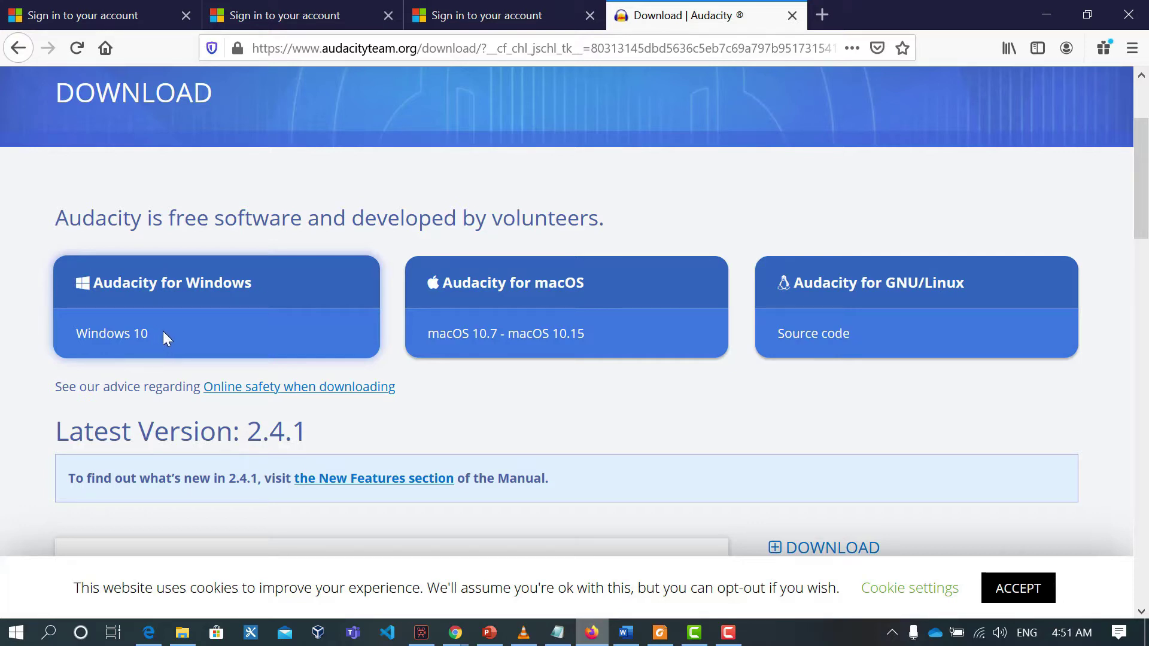
scroll(167, 333, down, 3)
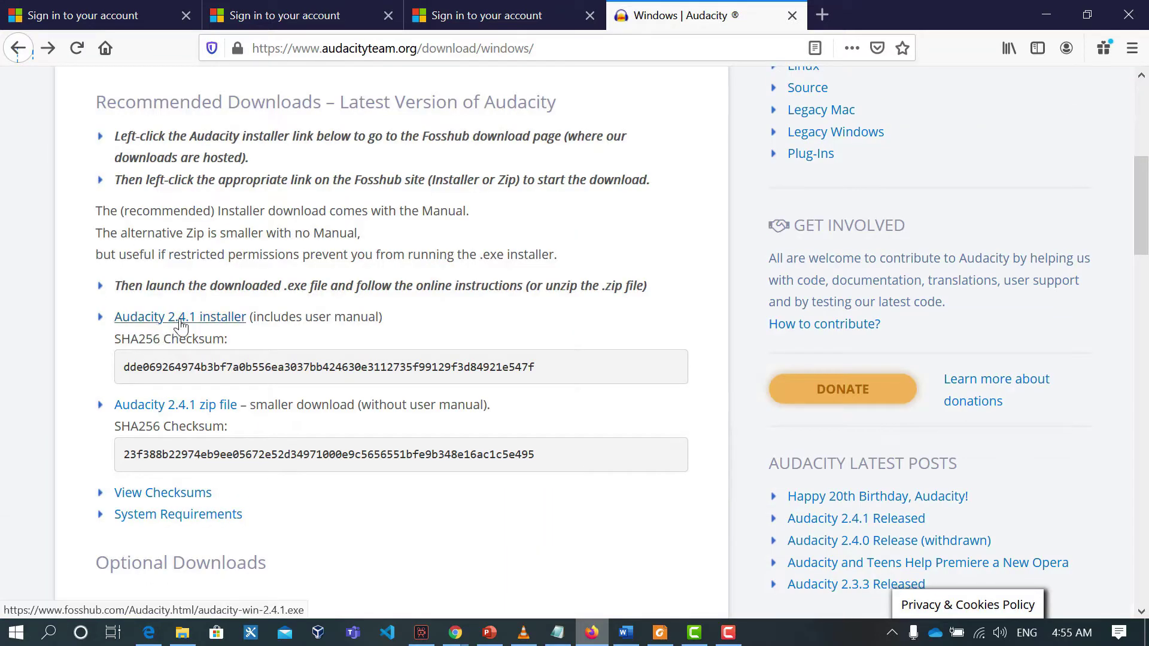
click(217, 324)
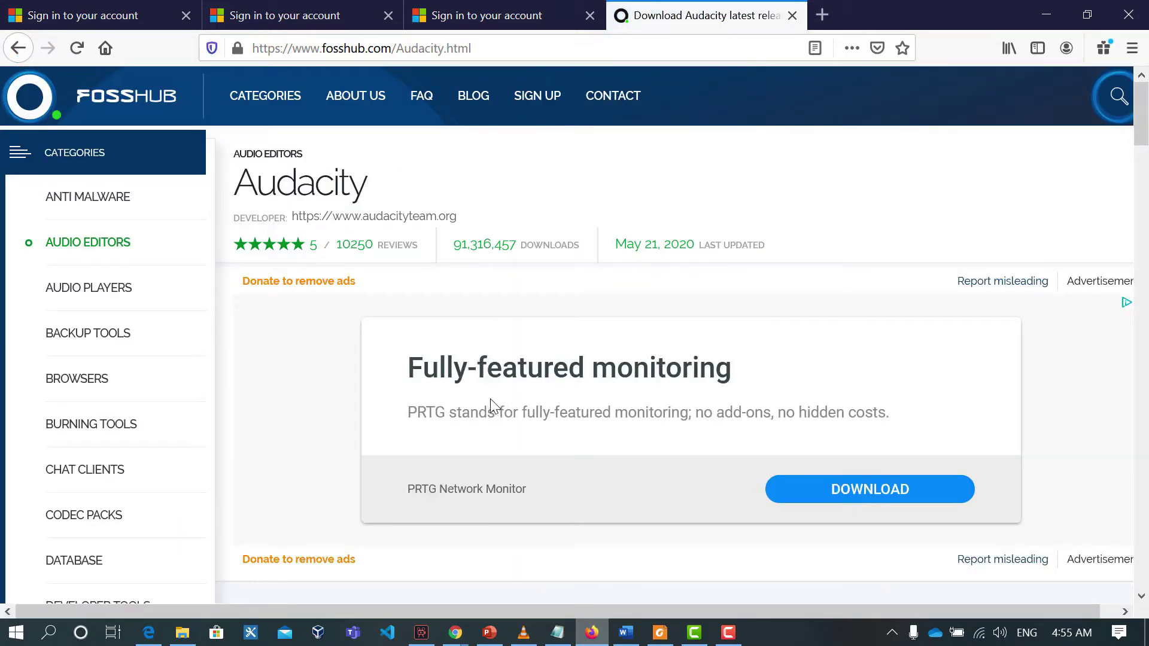
Download the Audacity Windows Installer from FossHub and save audacity-win-2.4.1.exe
scroll(587, 498, down, 3)
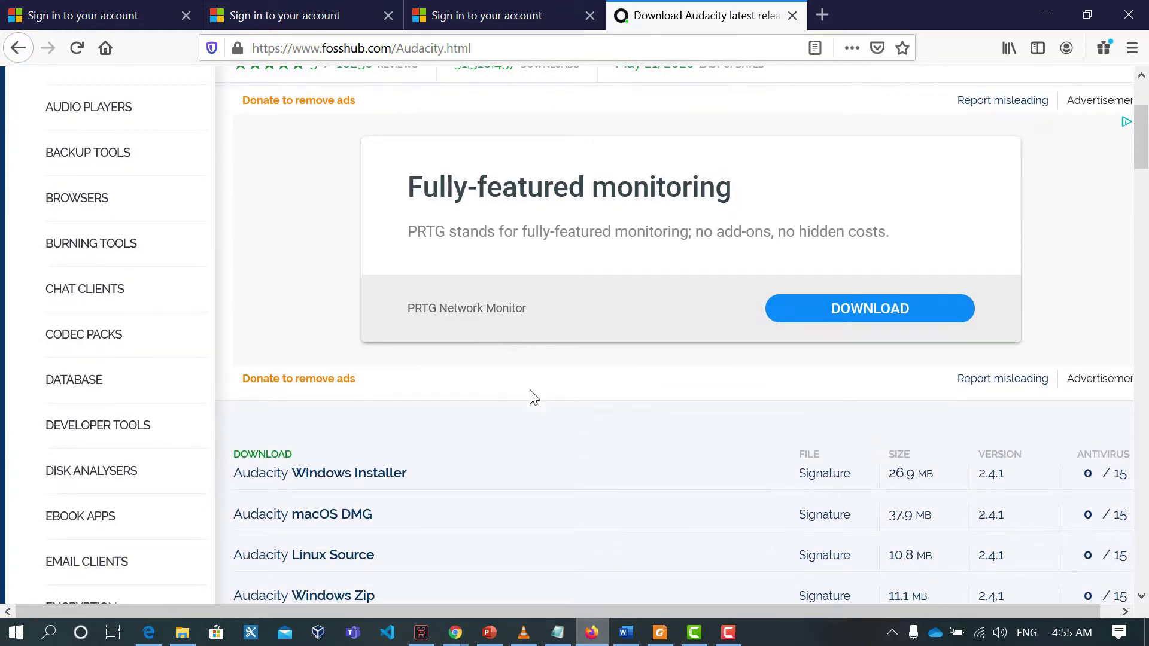
scroll(553, 426, down, 3)
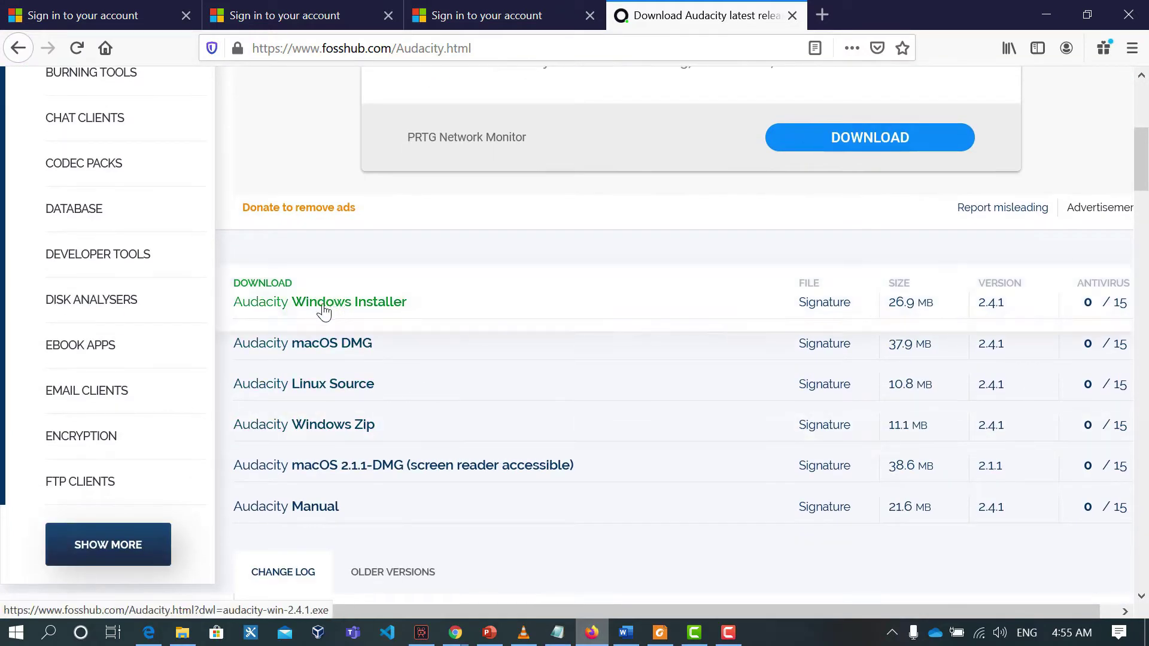
click(376, 306)
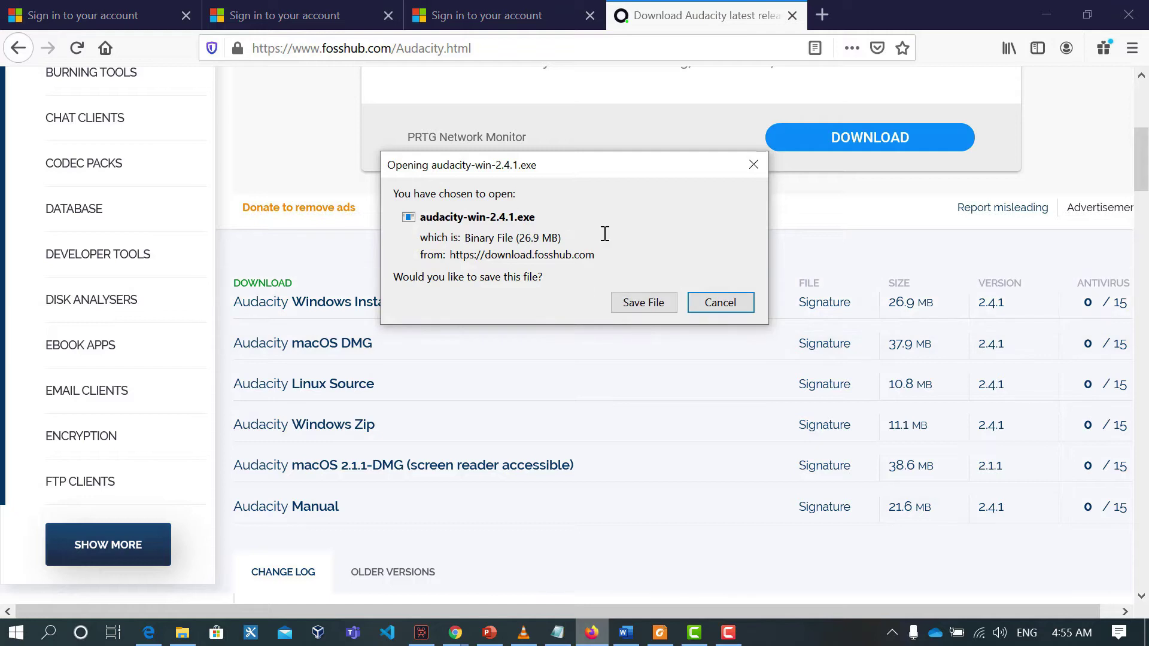
click(654, 301)
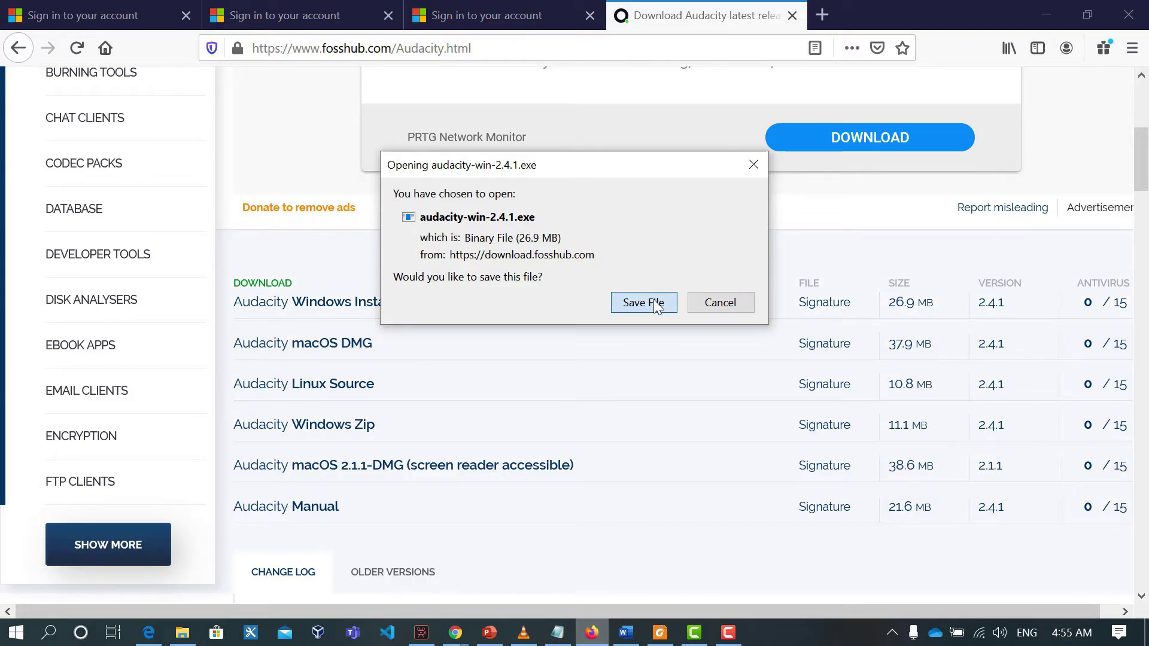
Show the downloaded audacity-win-2.4.1.exe in its folder and run it
click(980, 47)
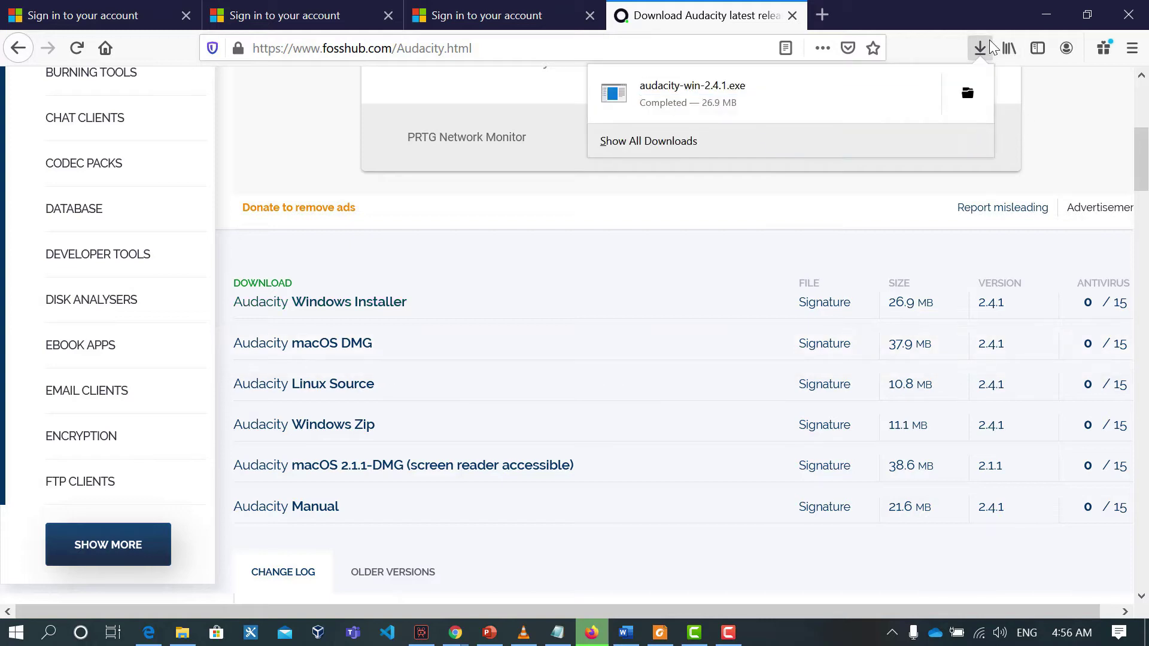
click(968, 94)
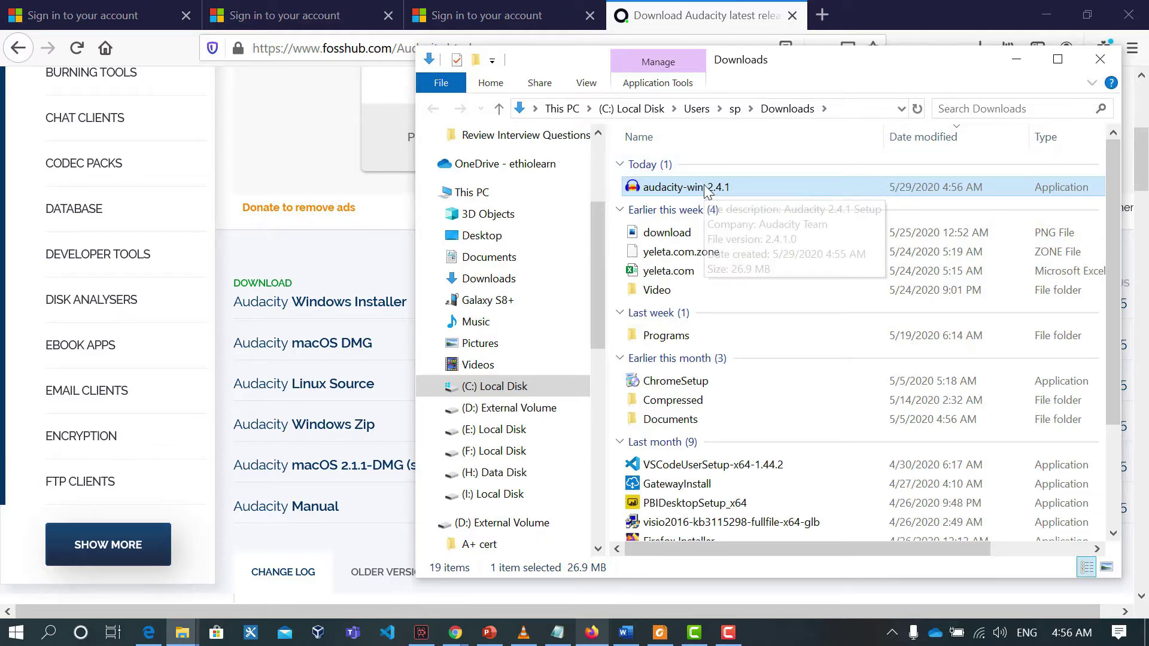
right_click(707, 191)
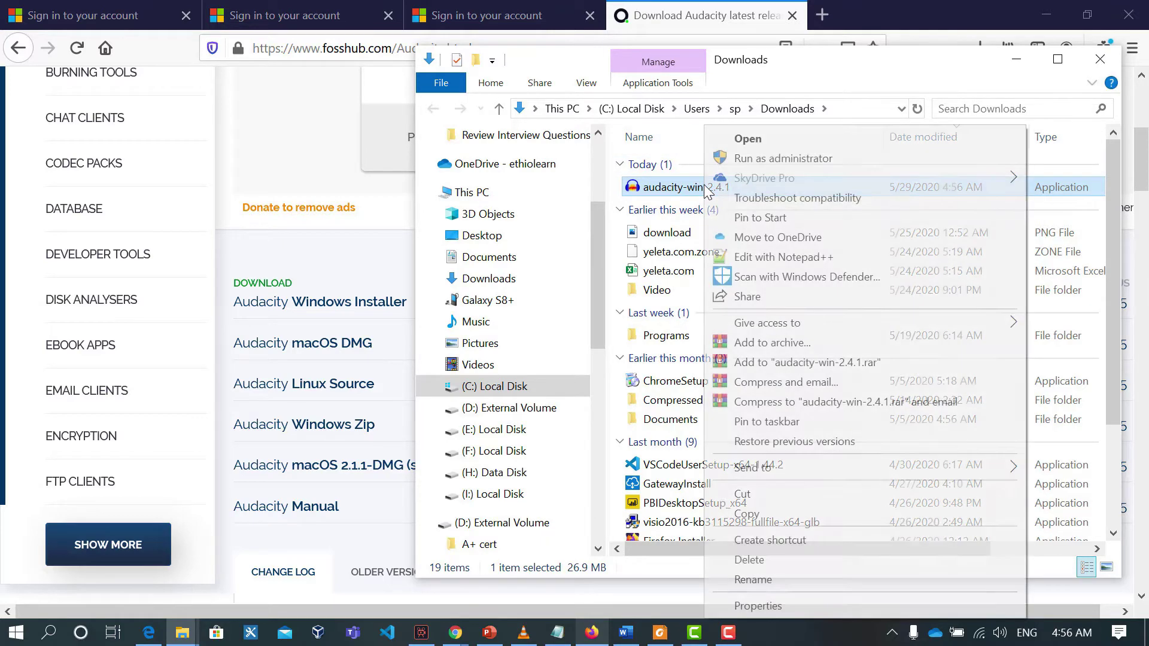
click(751, 139)
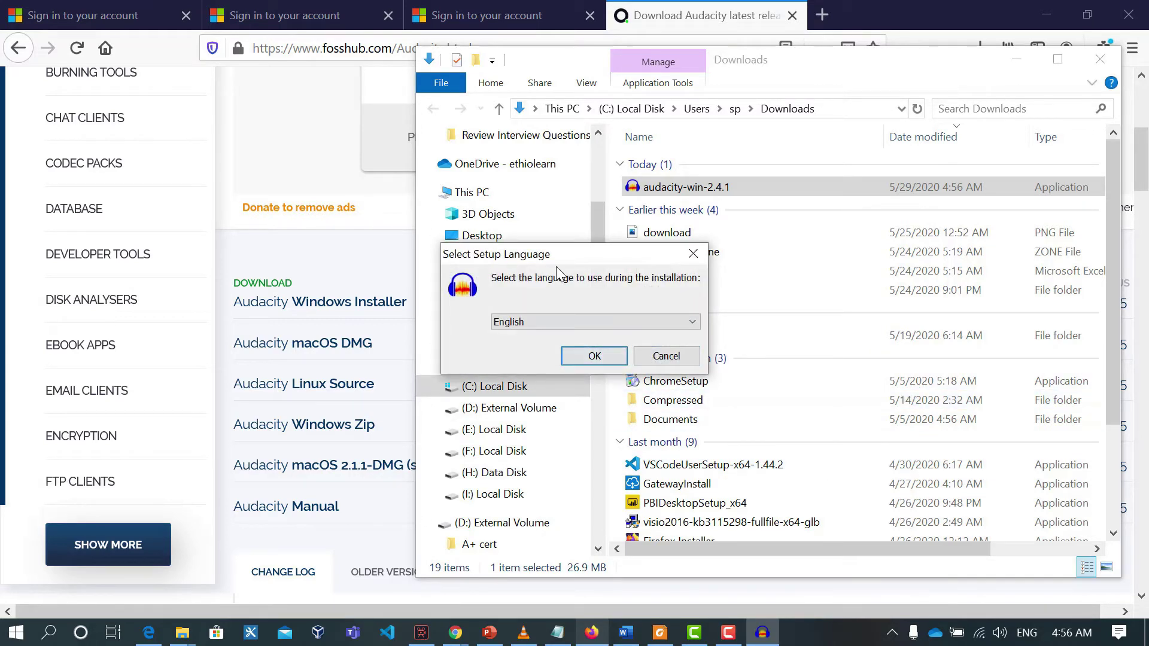
Install Audacity in English with the default location C:\Program Files (x86)\Audacity and a desktop shortcut
click(612, 356)
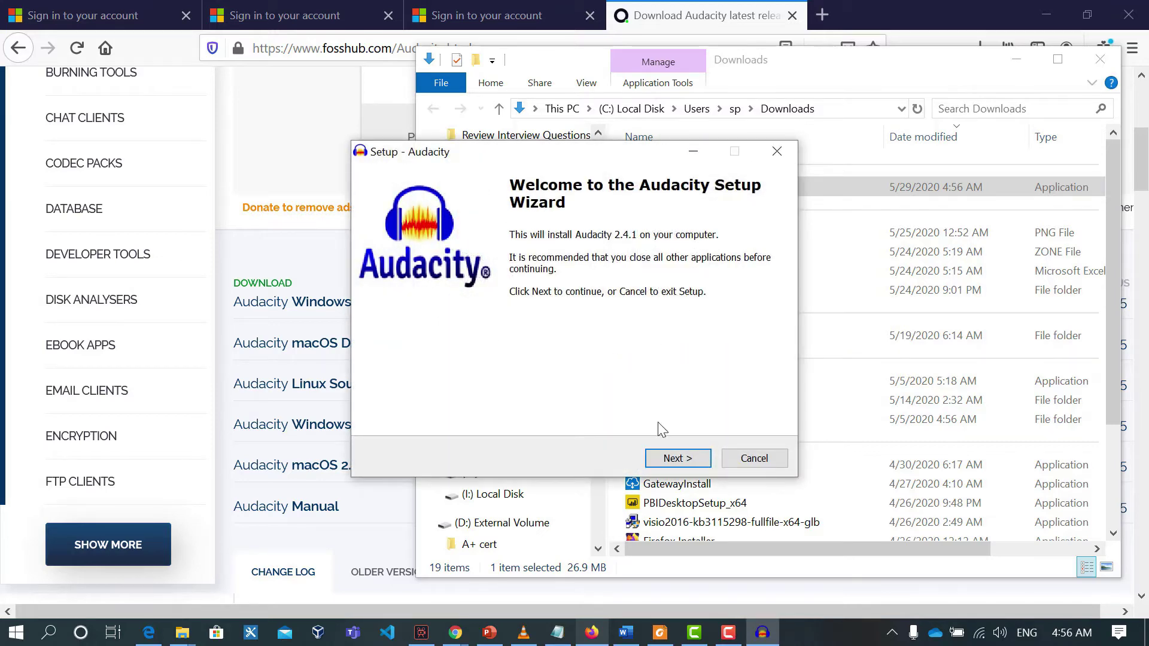
click(688, 464)
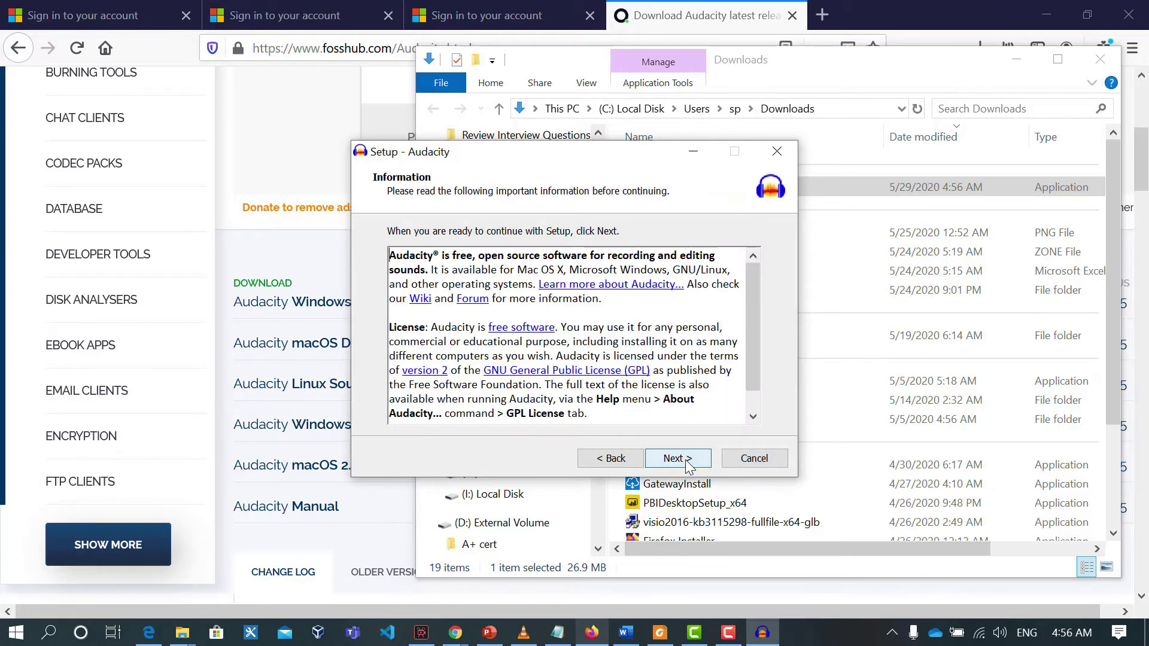
click(689, 458)
click(689, 459)
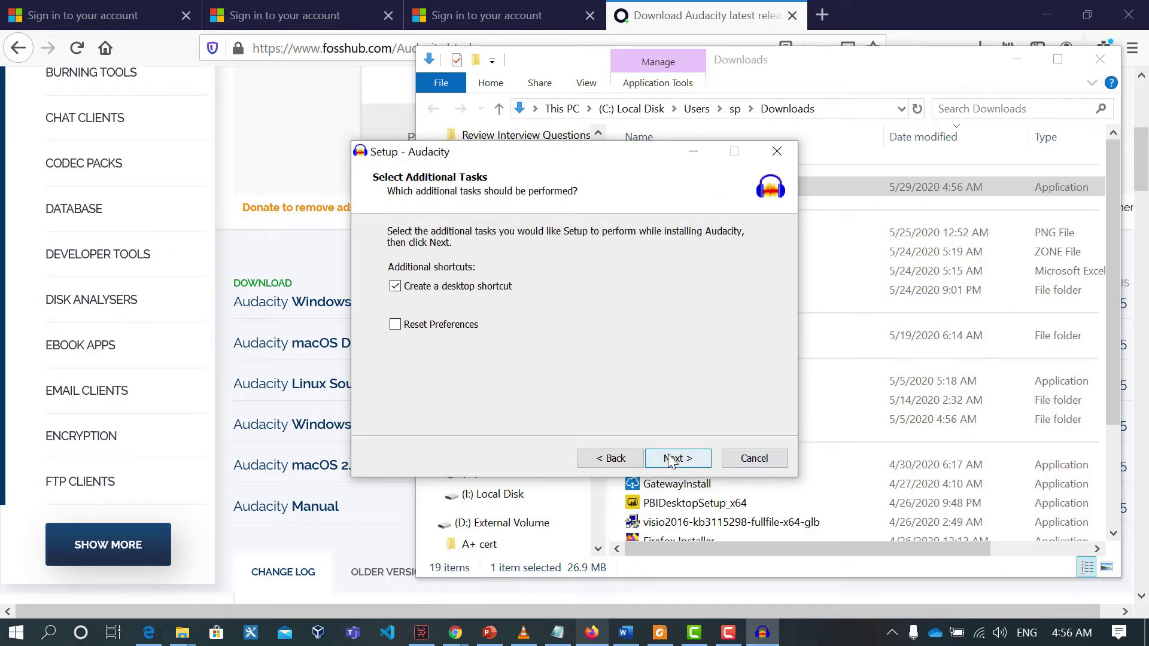
click(671, 464)
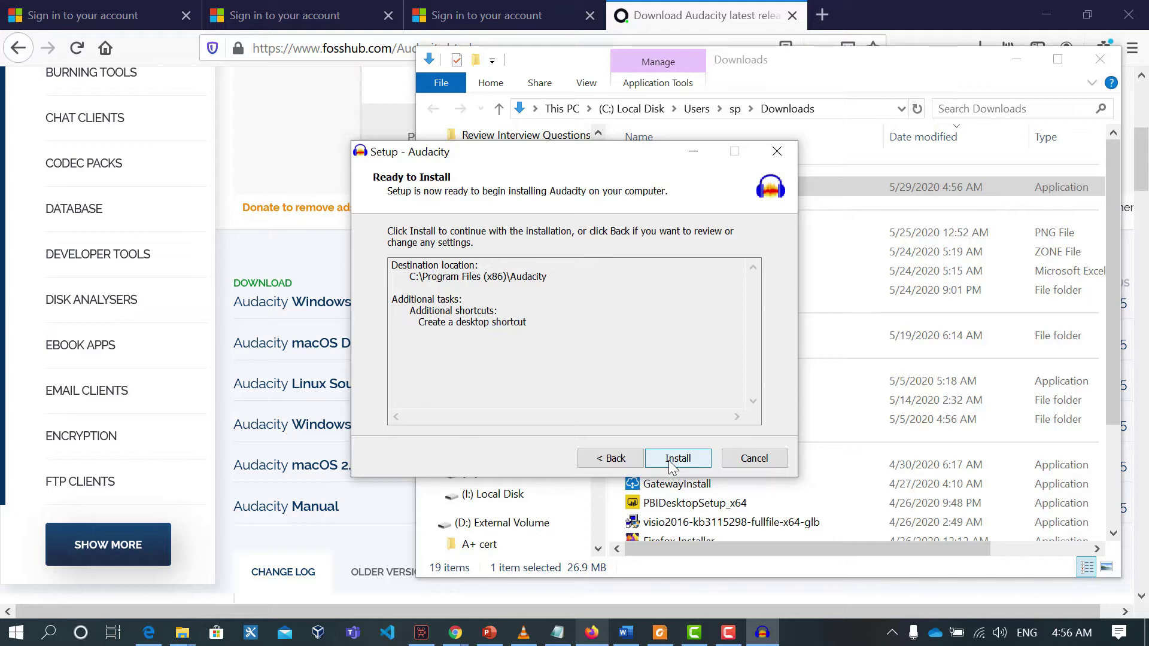
click(671, 459)
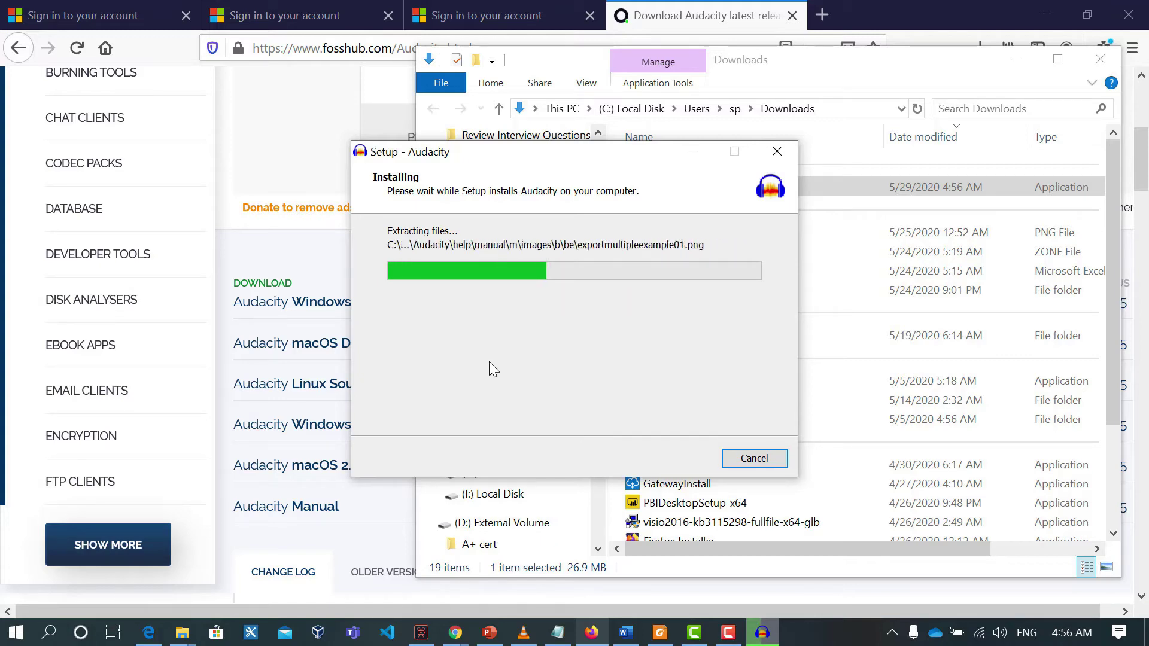
Minimize the browser and Downloads windows, and move the setup window and the grilling clipart icon away from the Audacity shortcut
click(1041, 15)
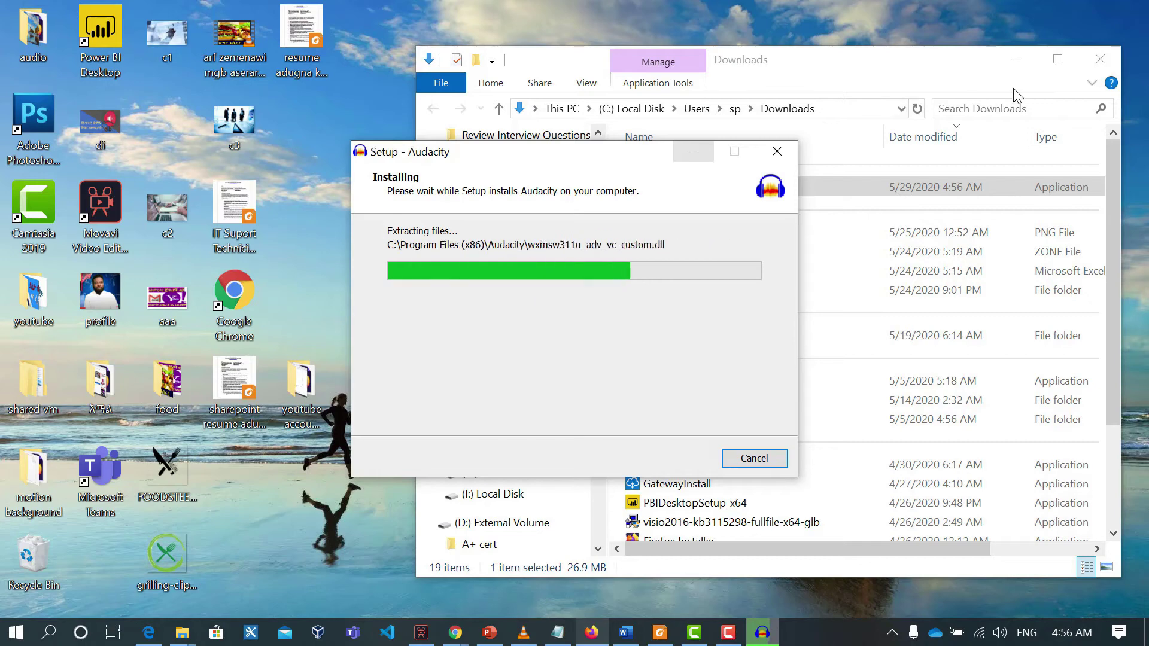
click(1016, 58)
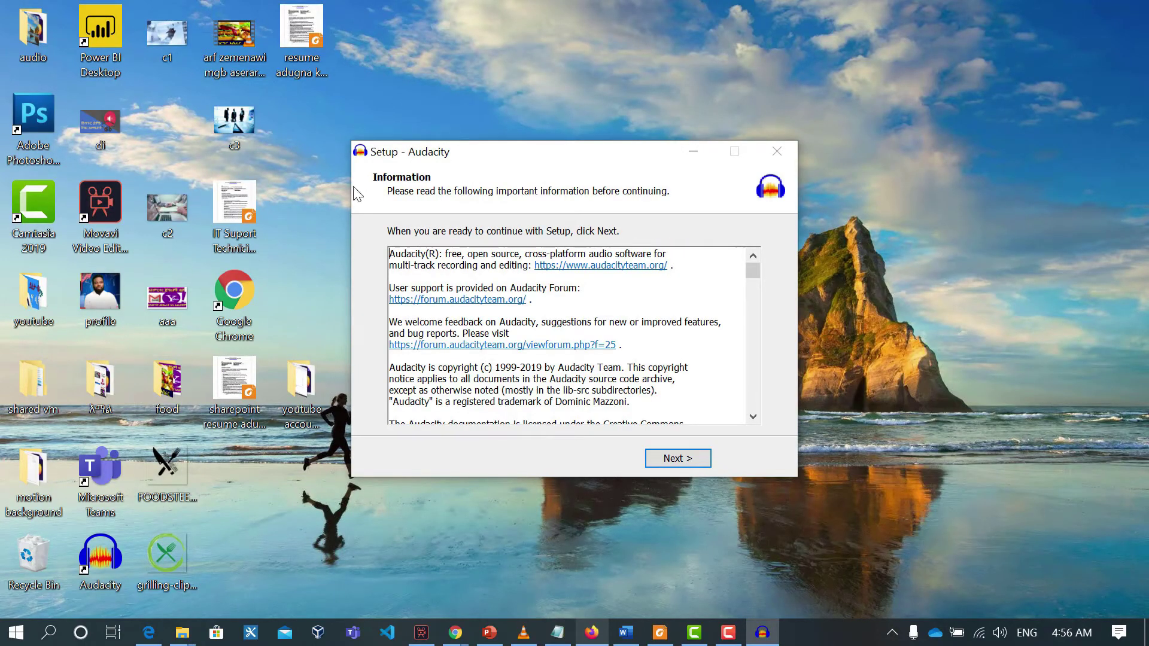
drag(496, 162, 729, 138)
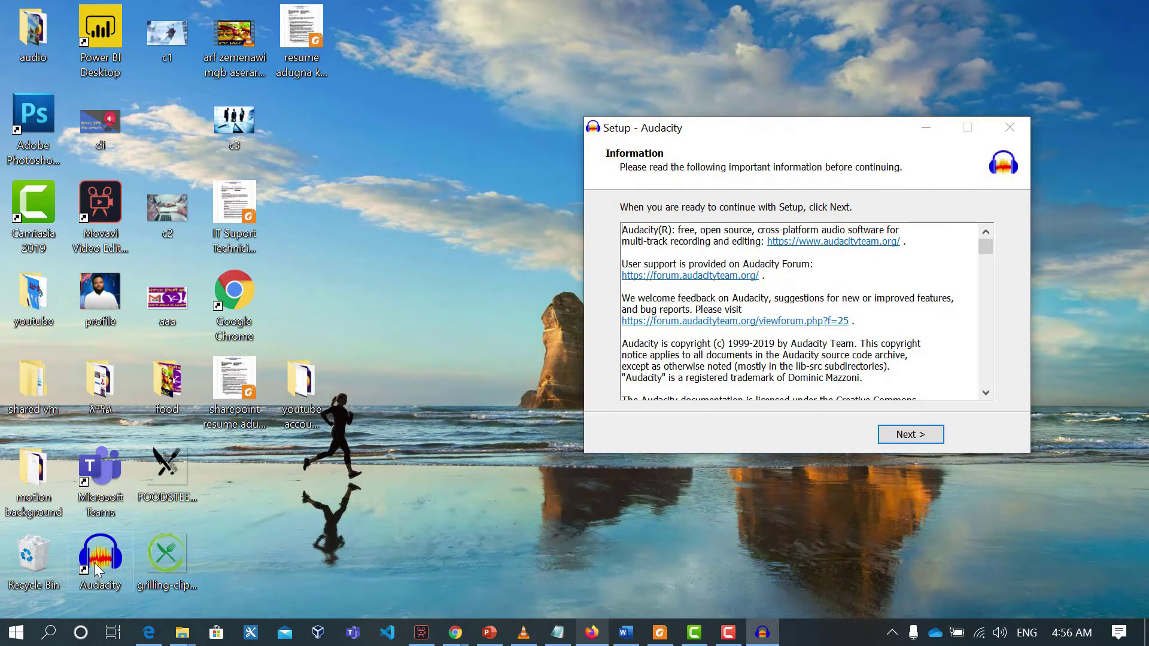
drag(166, 559, 1137, 371)
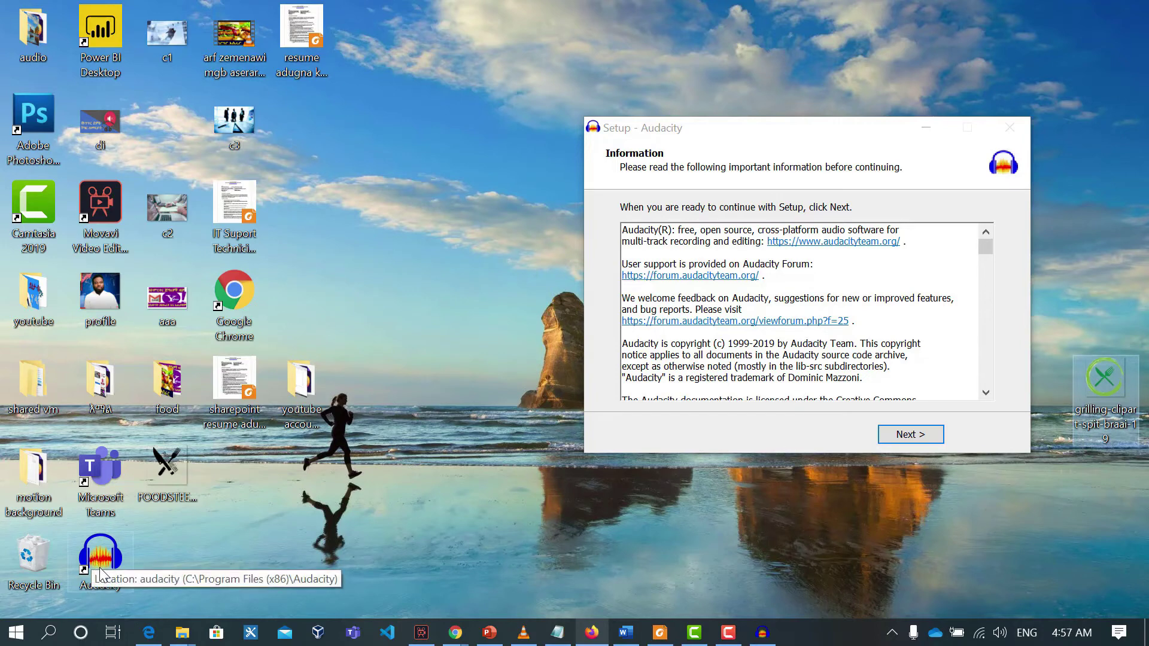
Continue past the setup information page and finish the Audacity installation, launching the program
click(401, 539)
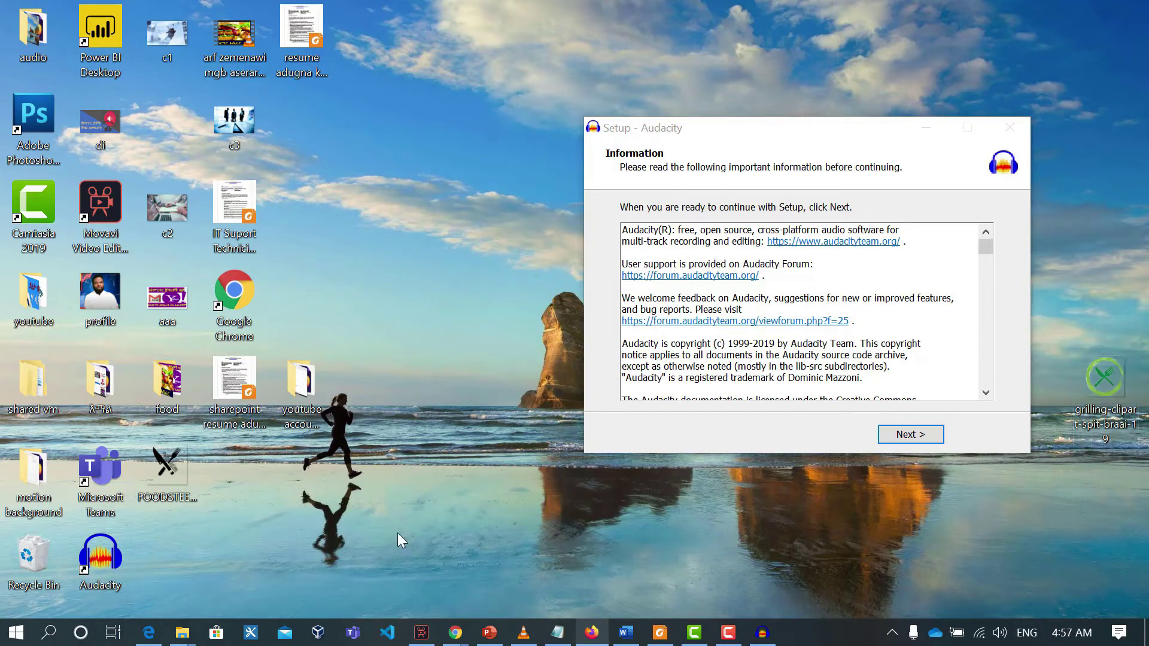
click(902, 441)
click(903, 439)
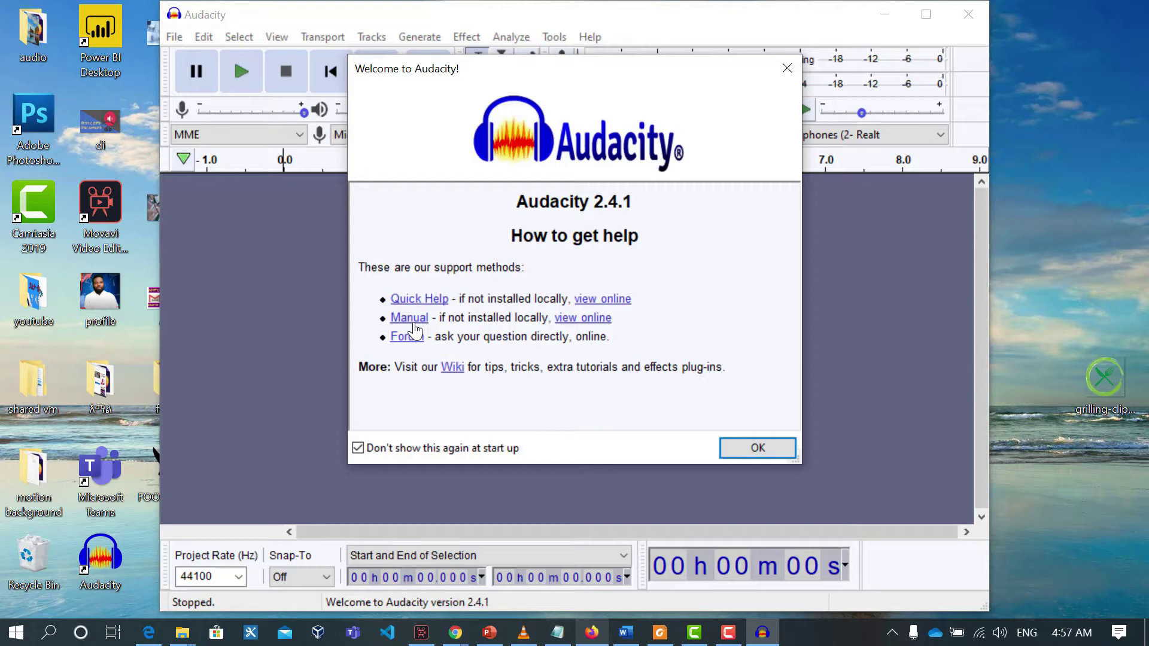
Dismiss the Audacity welcome window and maximize the main program window
click(758, 448)
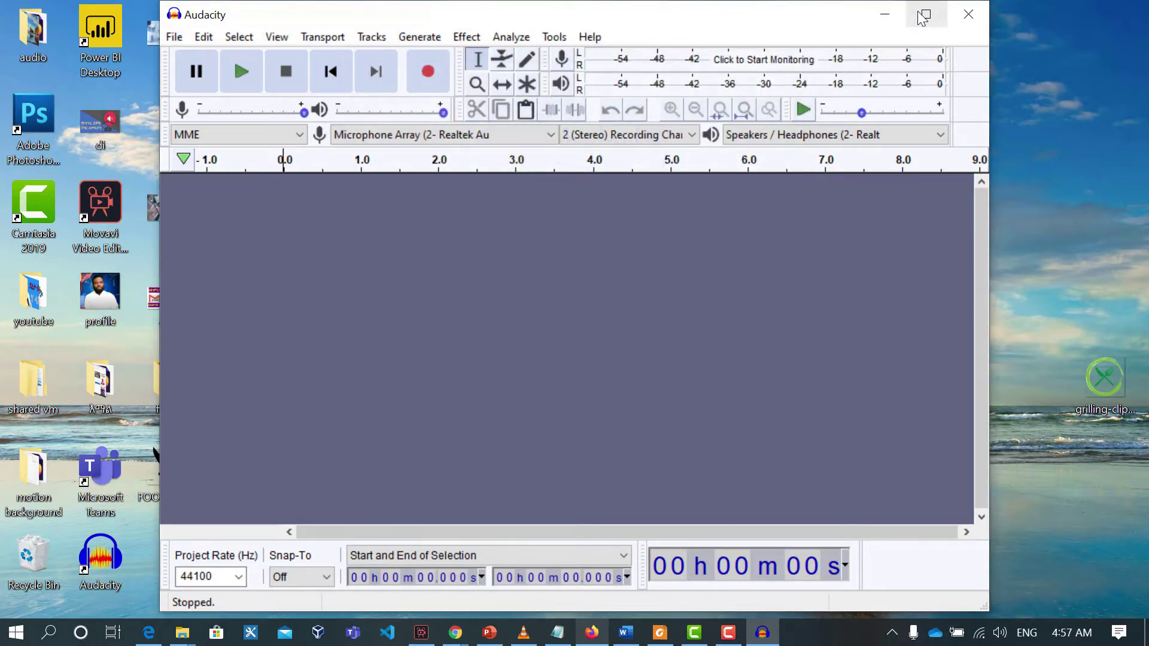
click(924, 14)
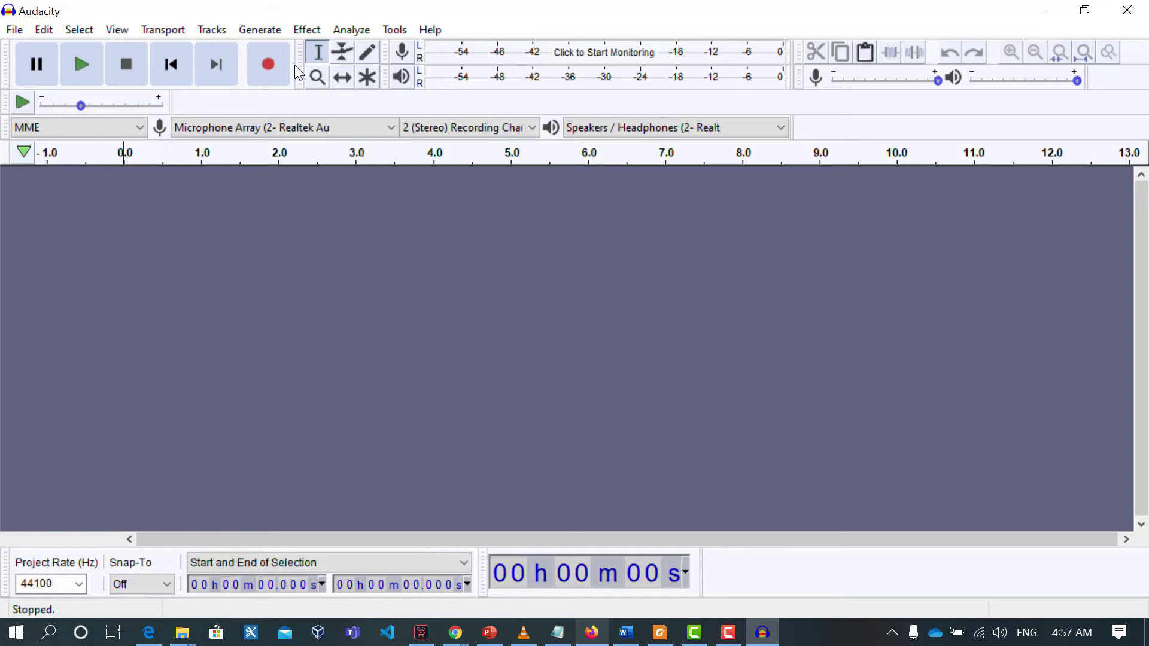
Record a short stereo test track from the microphone, stop it, play it back and pause the playback
click(262, 67)
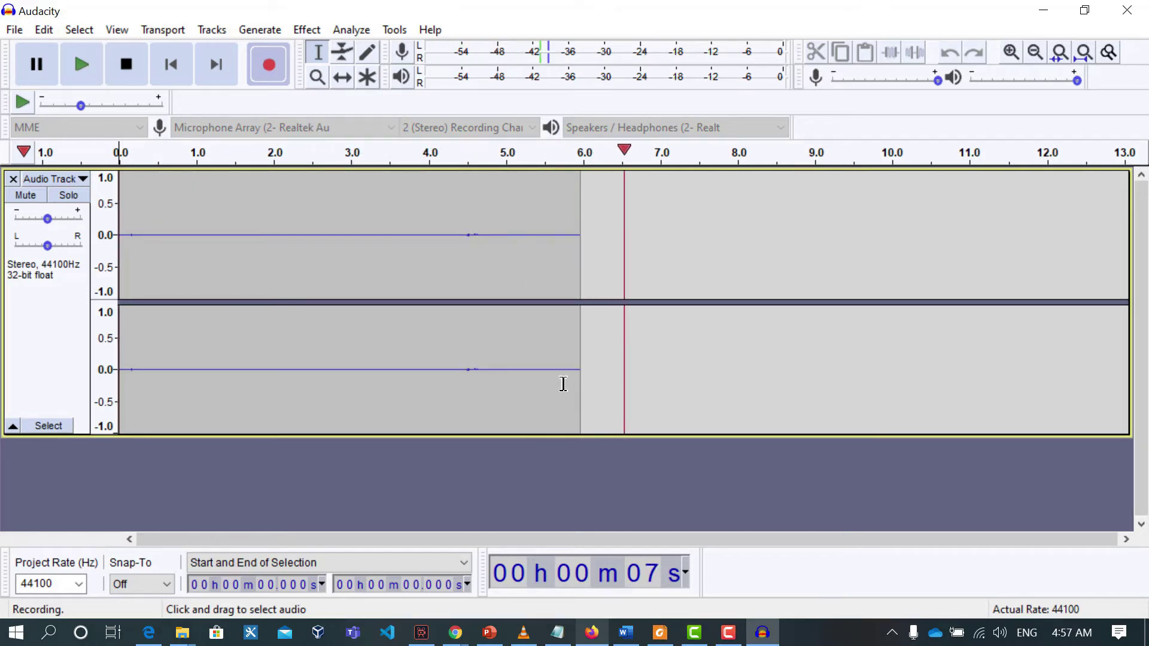
key(space)
key(space)
key(p)
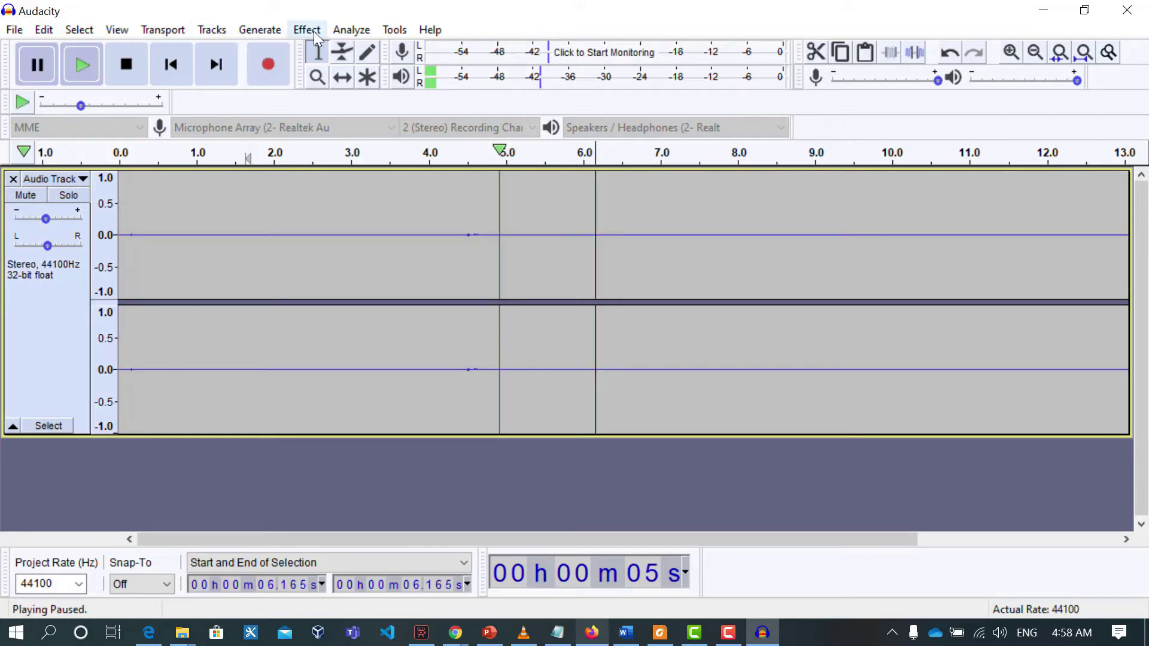
Try to apply the Filter Curve EQ effect to the recorded track and dismiss the resulting dialog
click(313, 31)
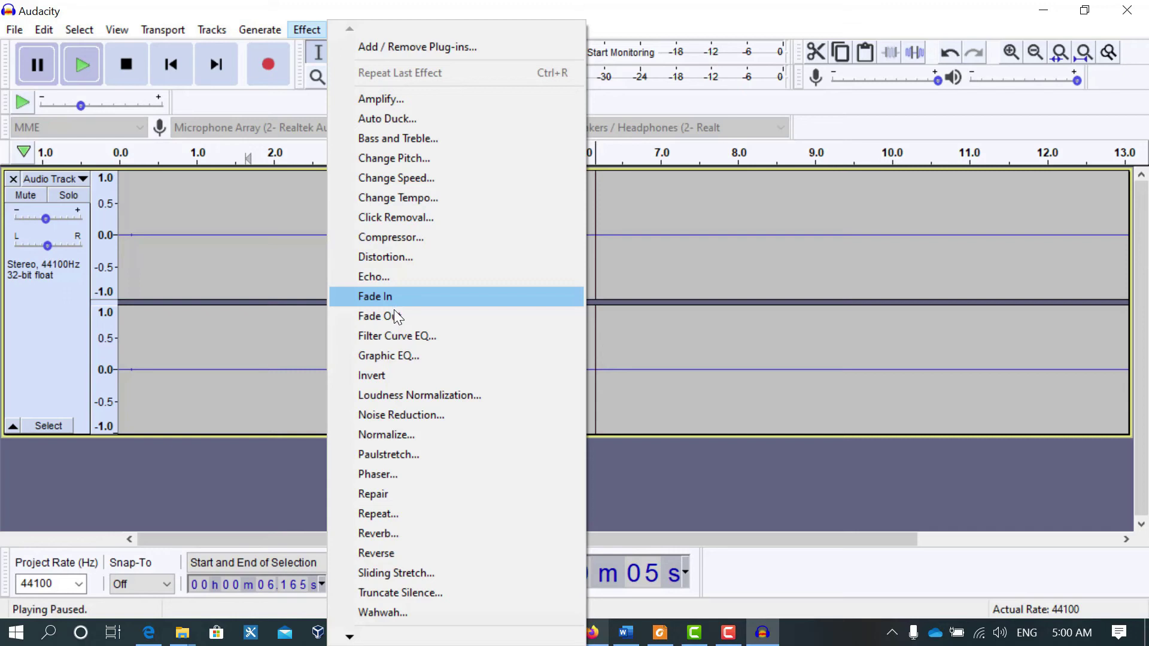
click(420, 340)
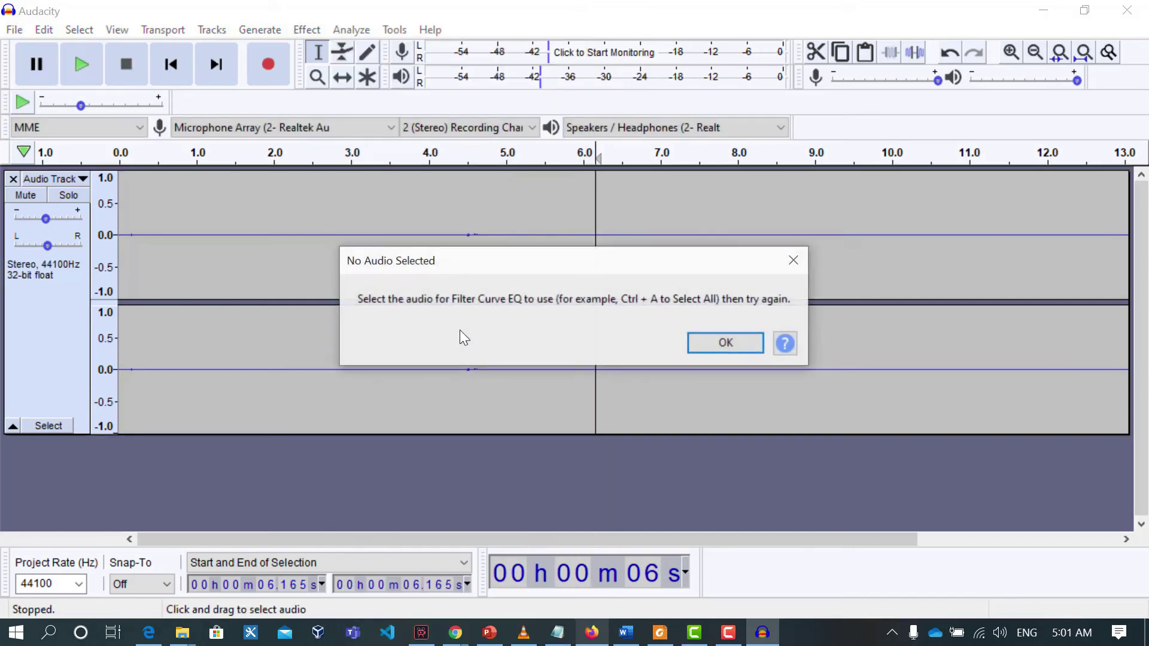
click(744, 342)
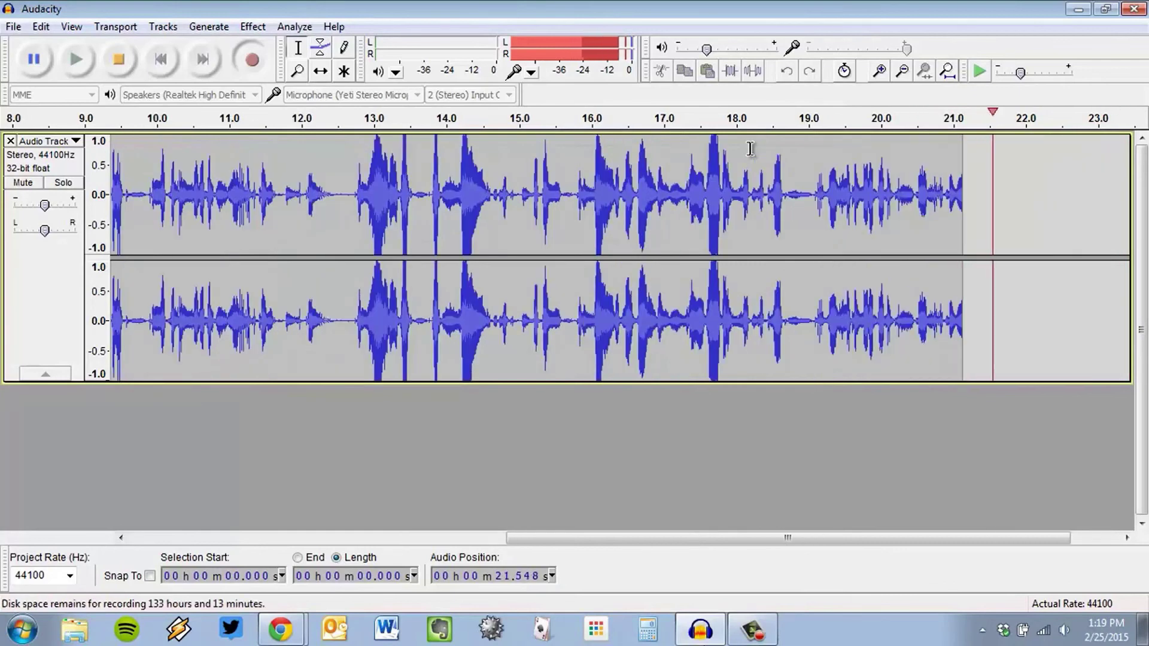
Skim the video "Audacity Basics: Recording, Editing, Mixing" by skipping forward through its timeline, including to 6:53
mouse_move(866, 456)
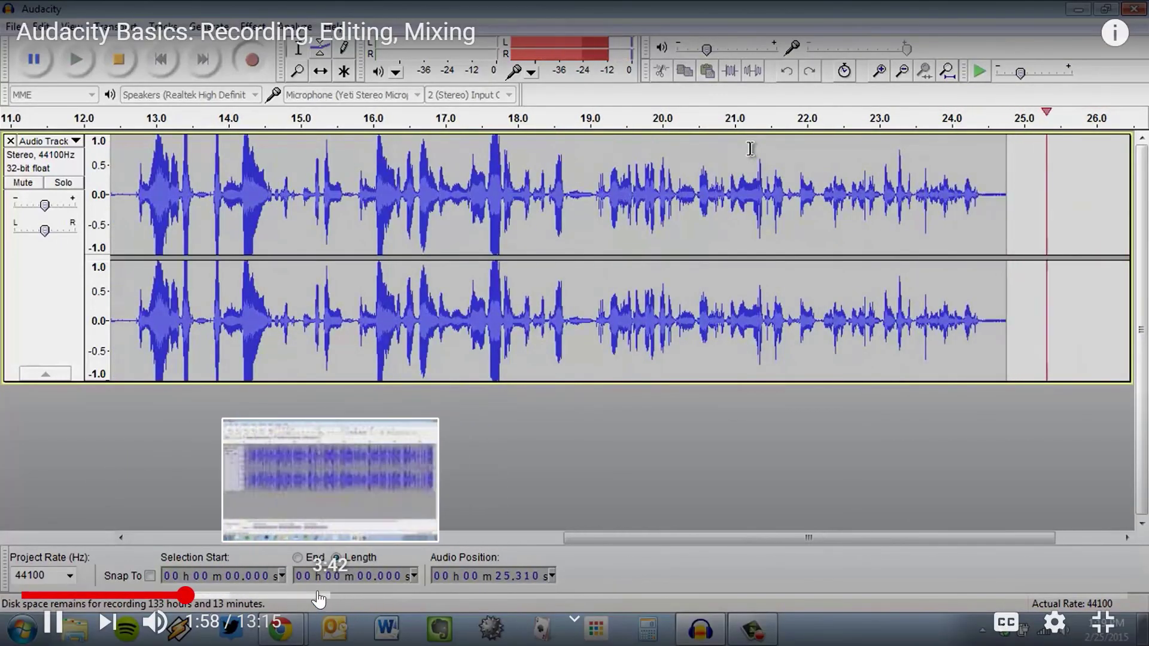
click(298, 596)
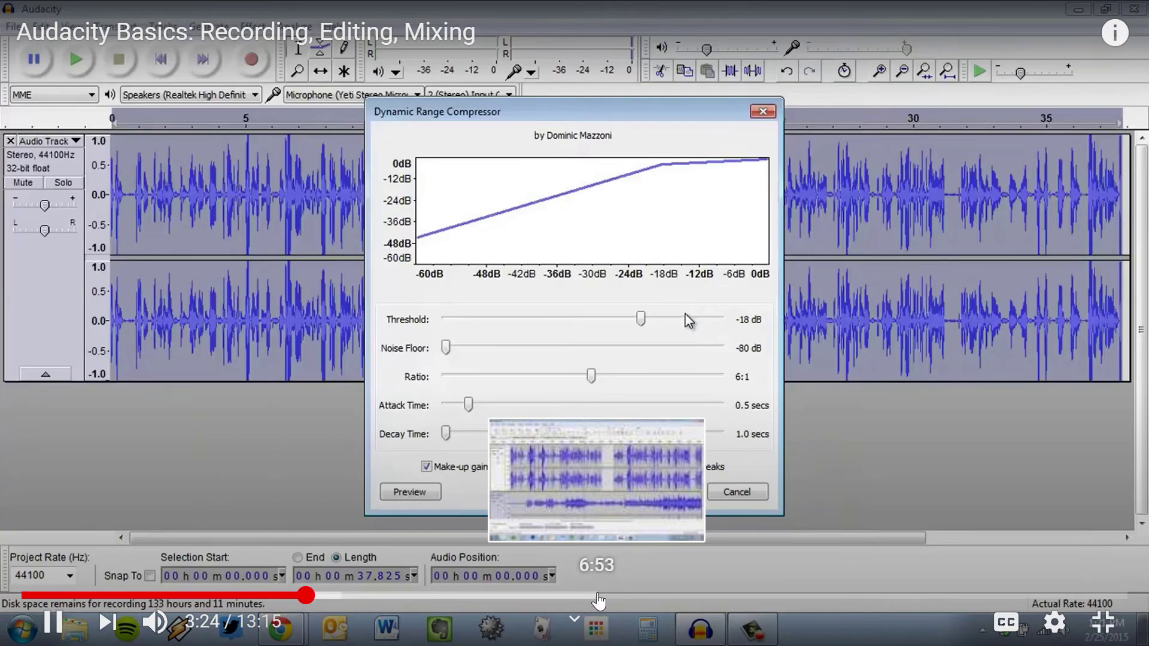
click(598, 597)
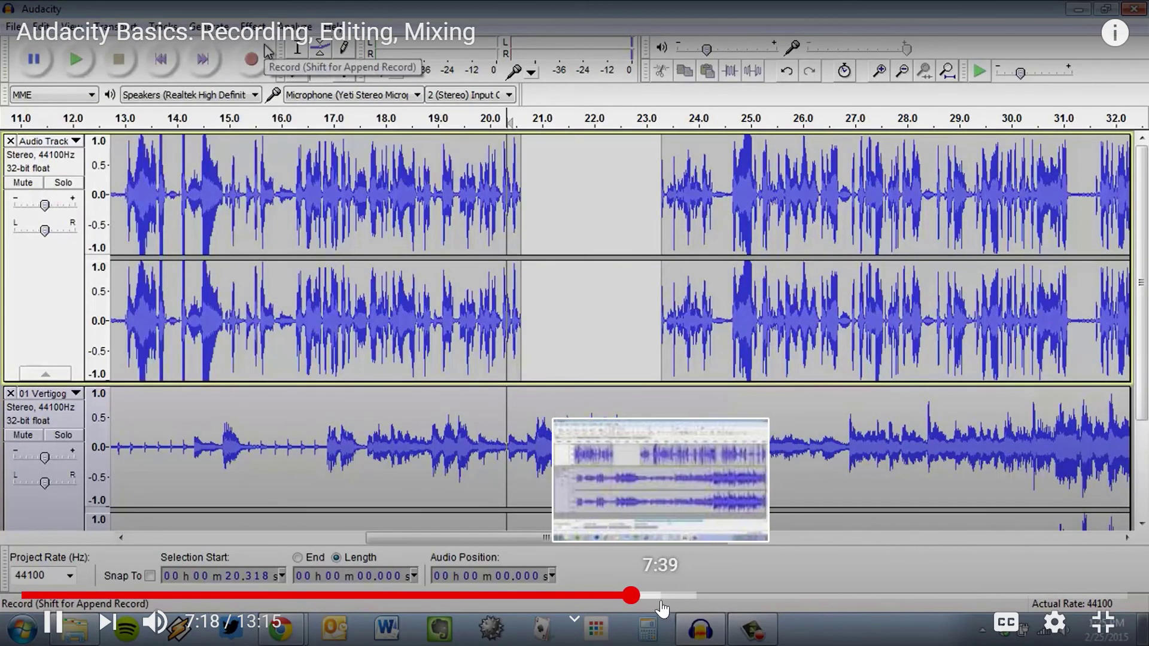
click(742, 596)
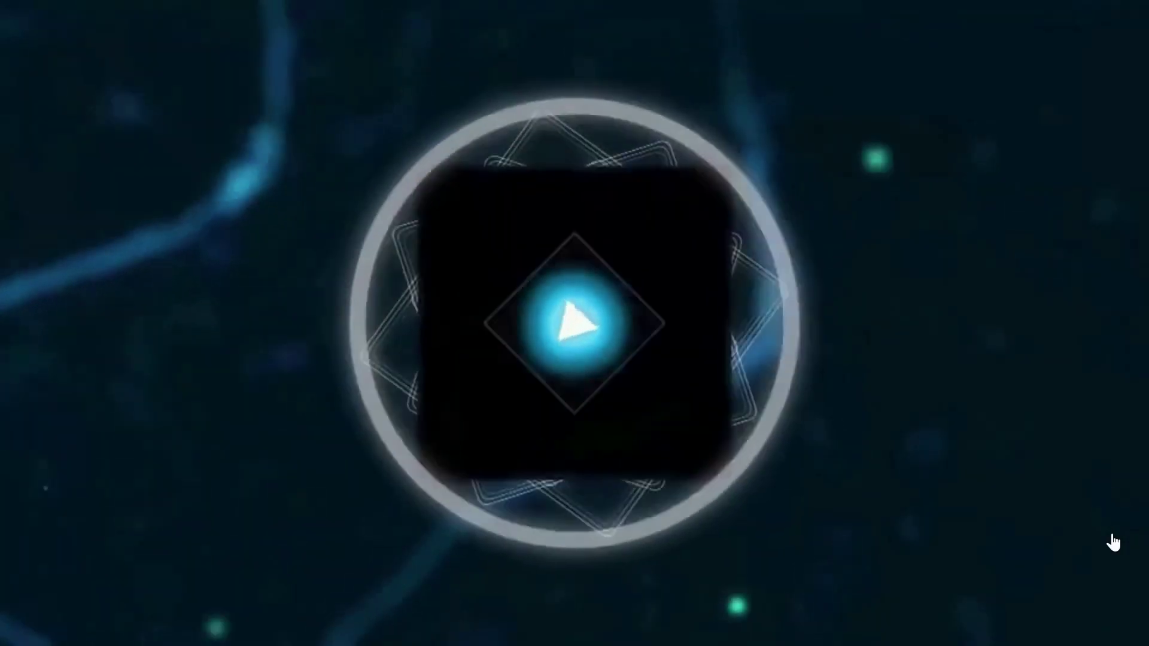